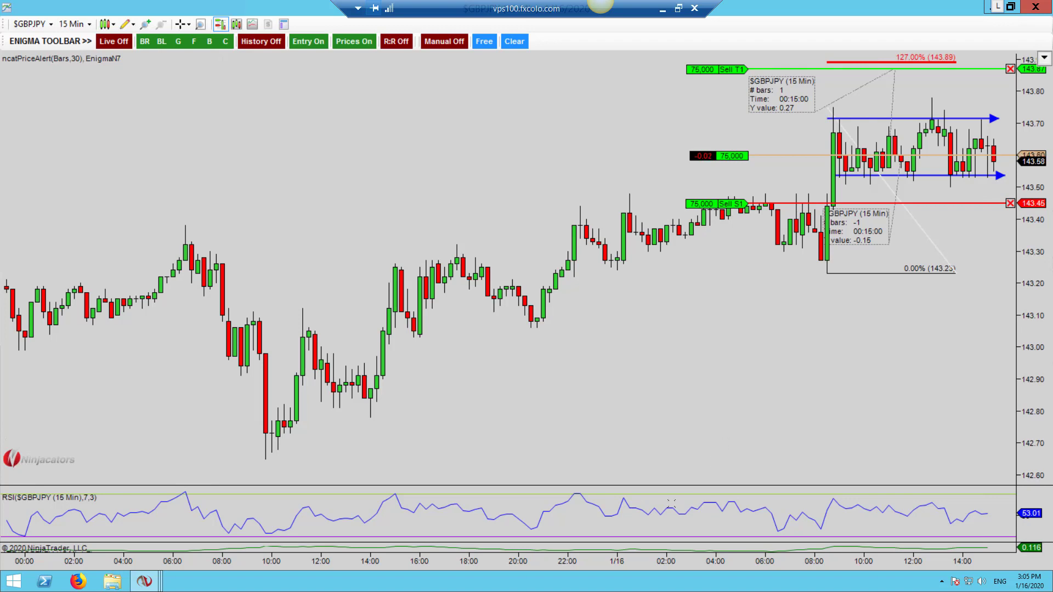
Remove the range box, arrows, Fibonacci and ruler drawings, keeping only the sell order lines.
middle_click(428, 455)
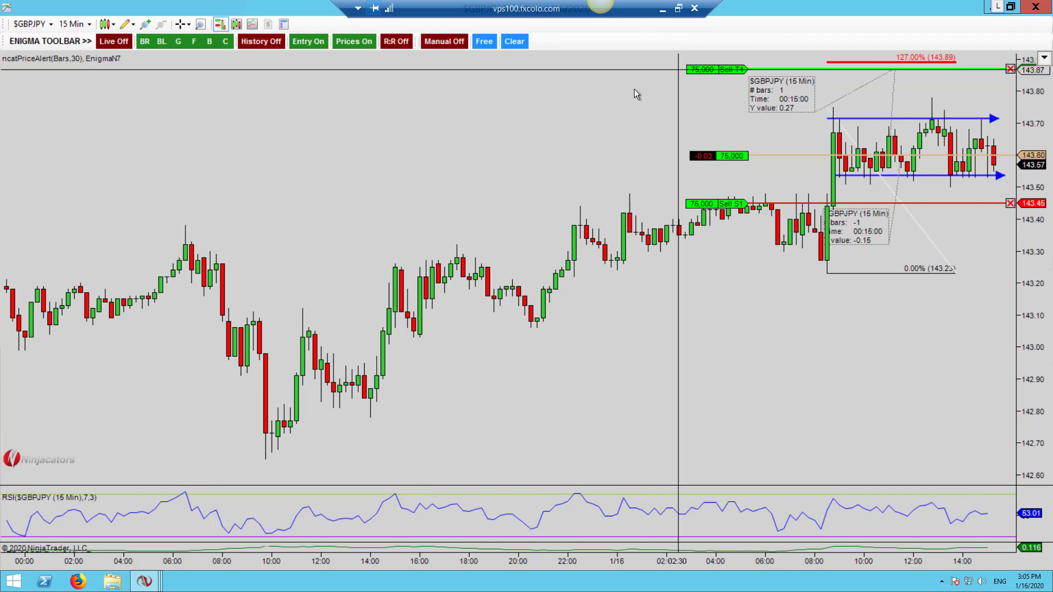
key(ctrl+Delete)
key(Return)
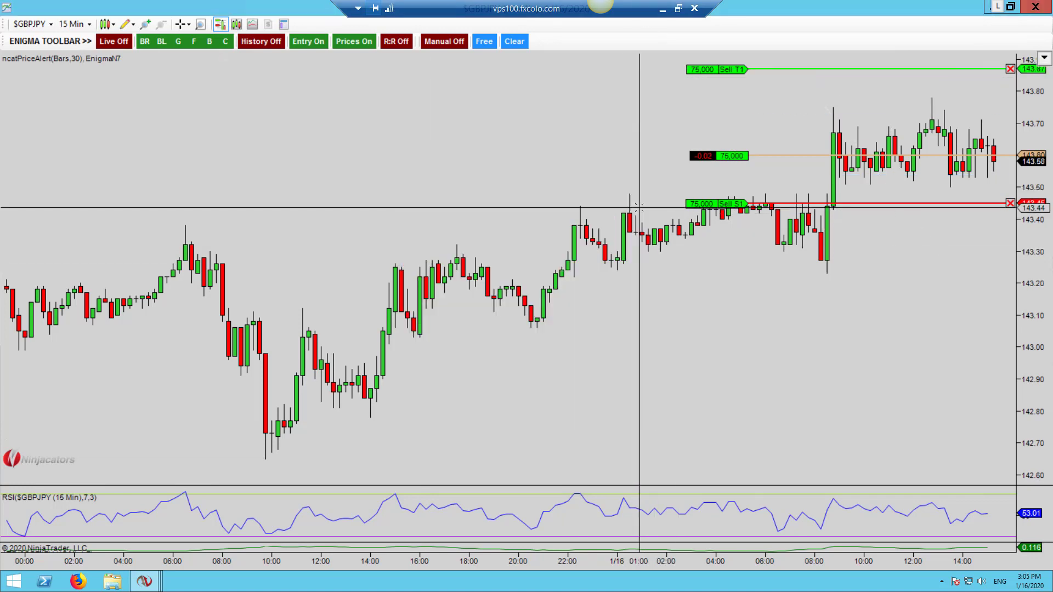
Switch GBPJPY to 1440-minute daily bars and zoom in on late September through January.
text(1440#)
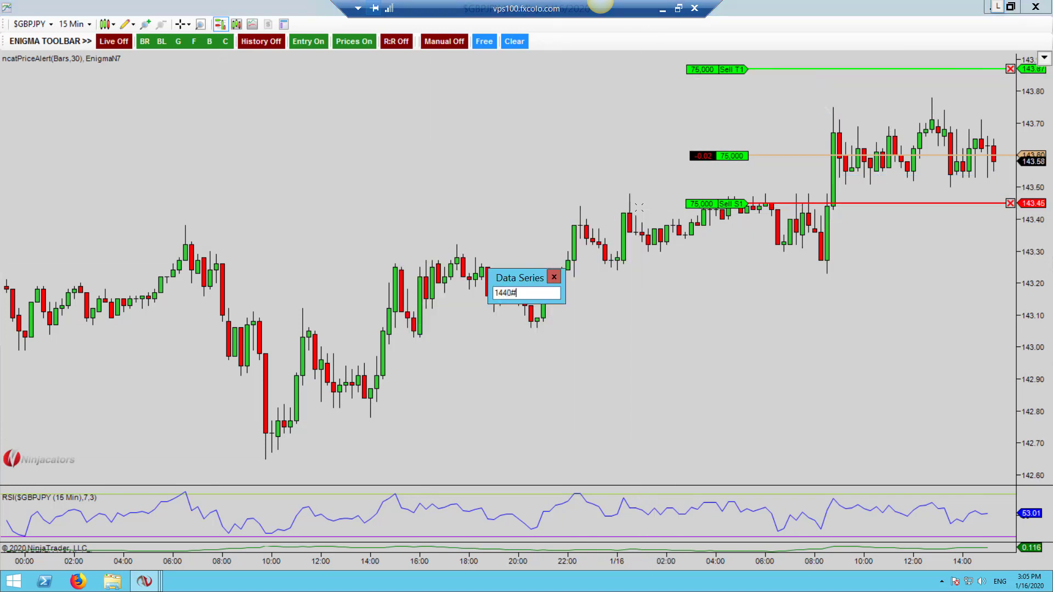
key(Return)
key(Return)
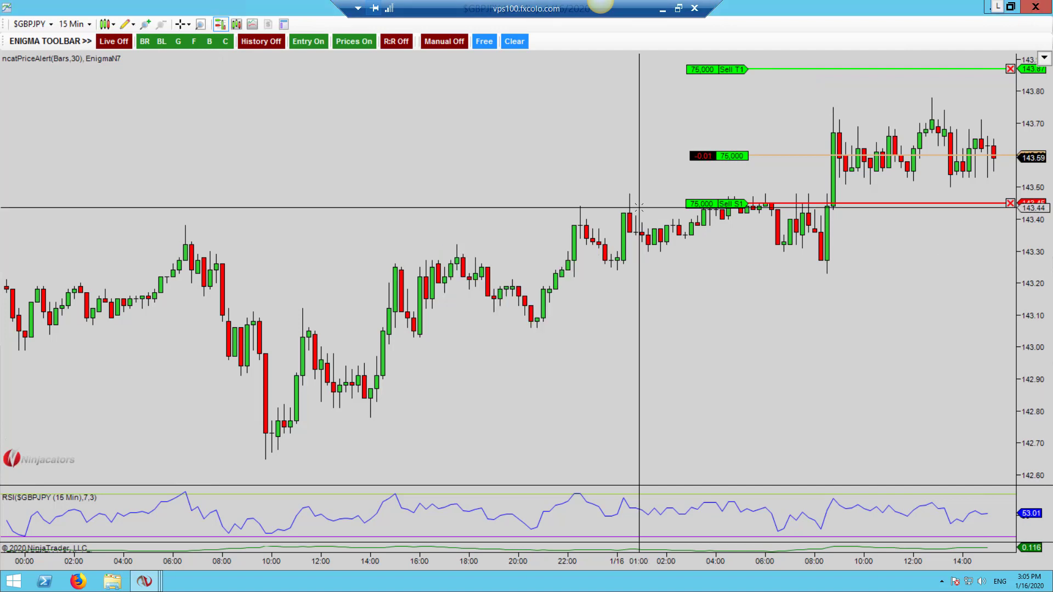
text(1440)
key(Return)
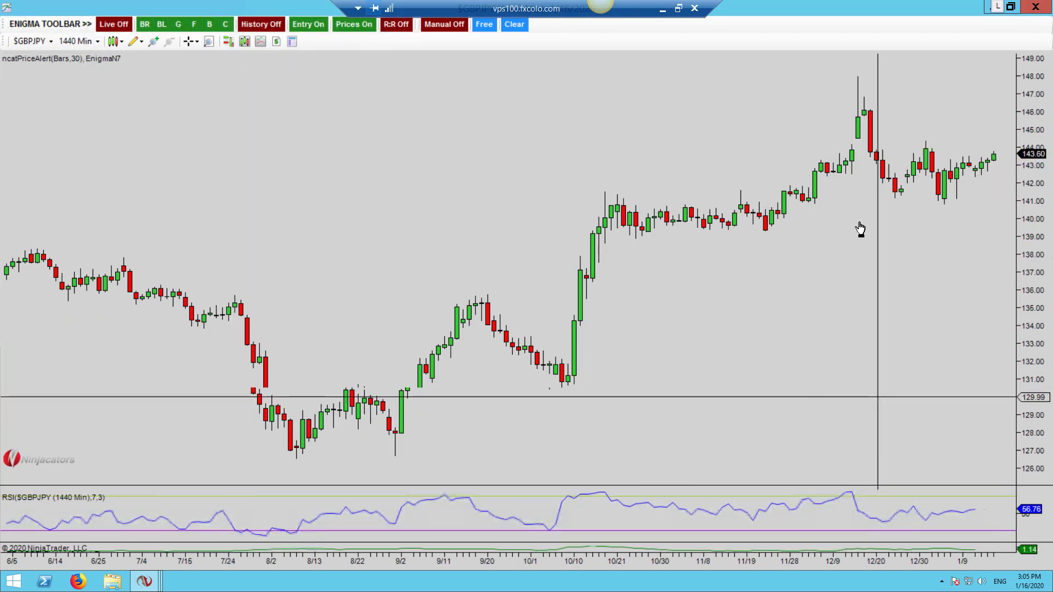
scroll(858, 228, down, 5)
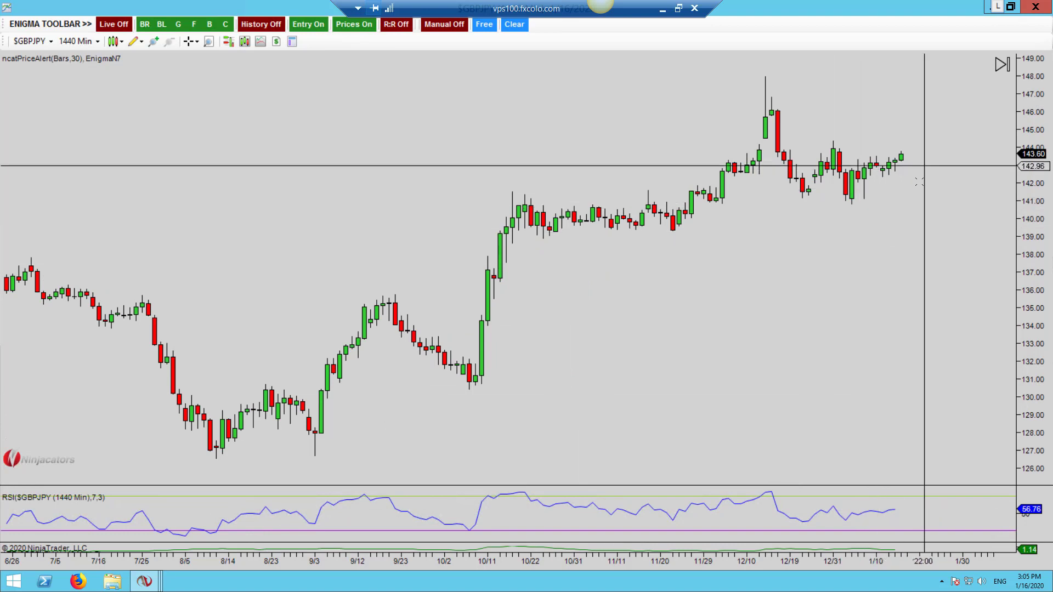
scroll(920, 188, up, 5)
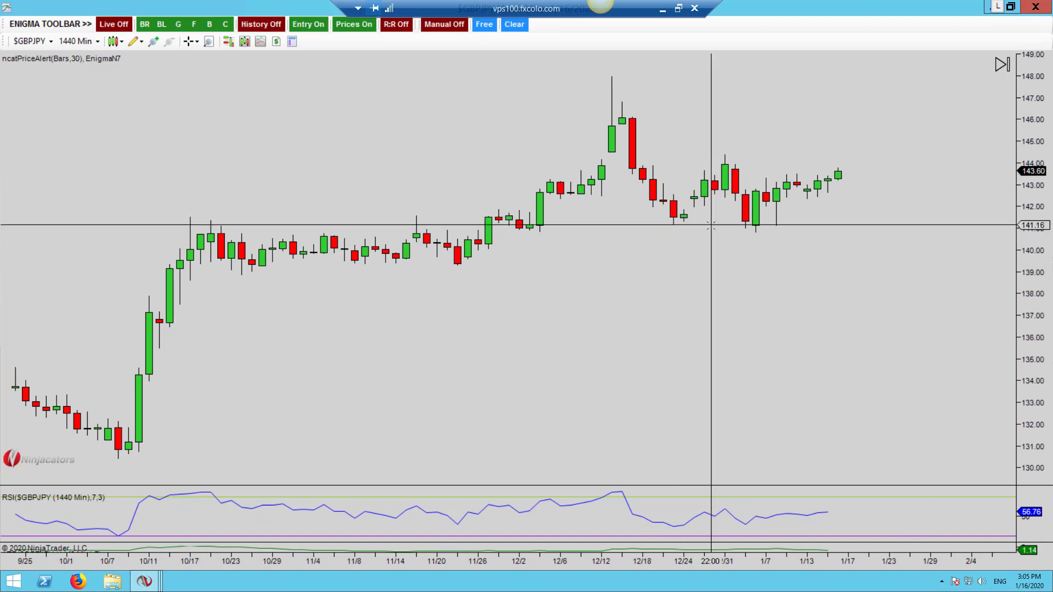
Draw horizontal lines at 141.13 and 143.93 on the daily chart.
click(713, 226)
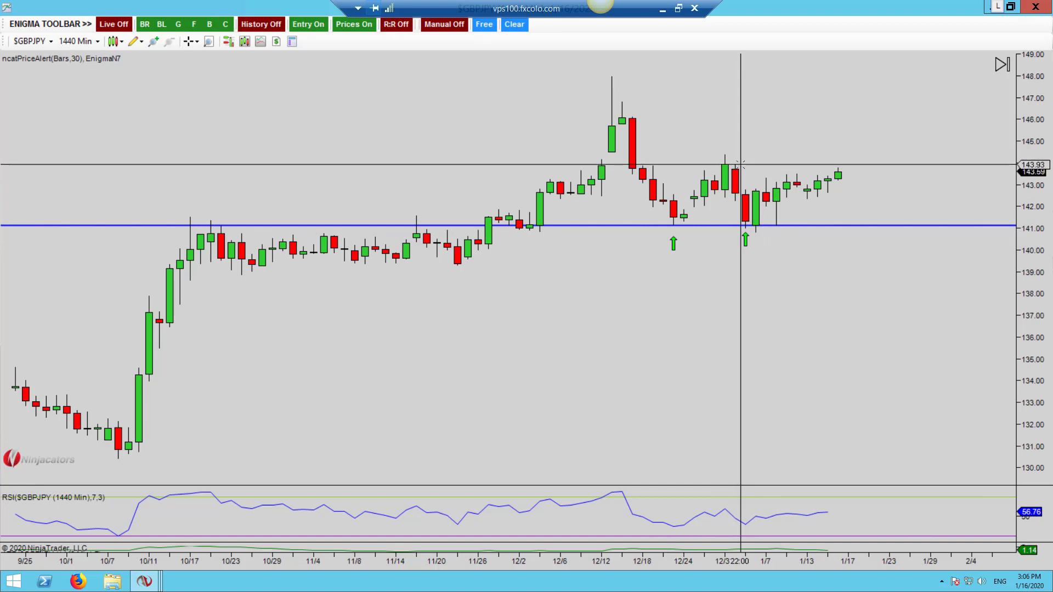
click(741, 165)
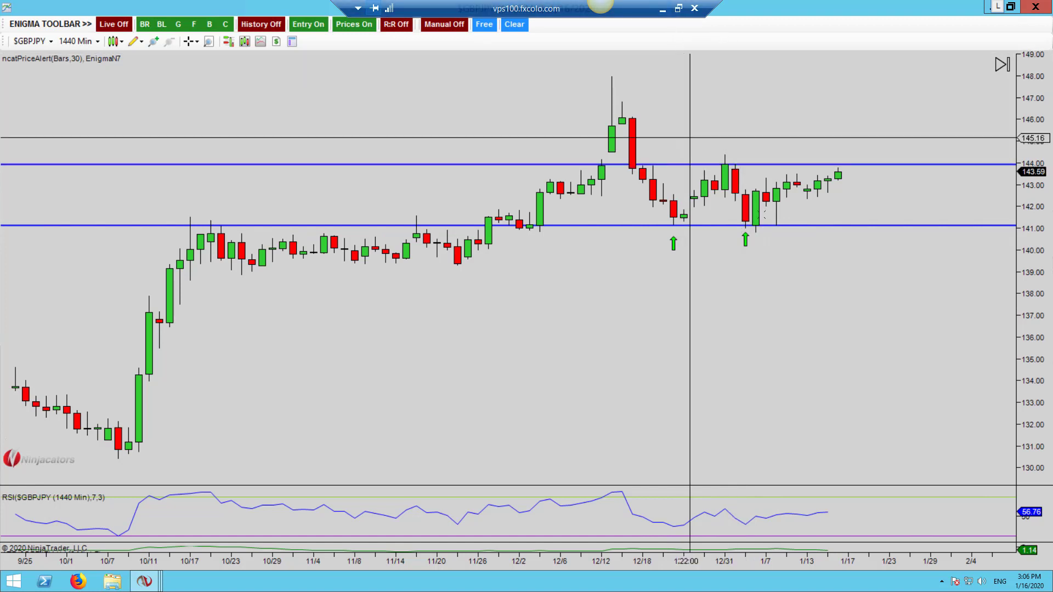
Switch to 240-minute bars and add a horizontal line at about 143.49.
text(240)
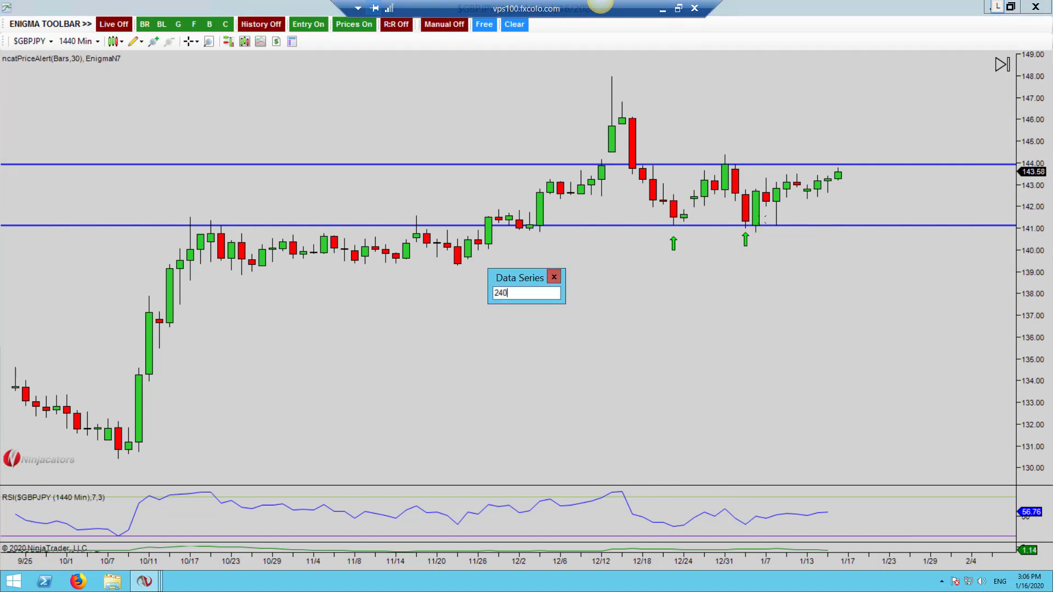
key(Return)
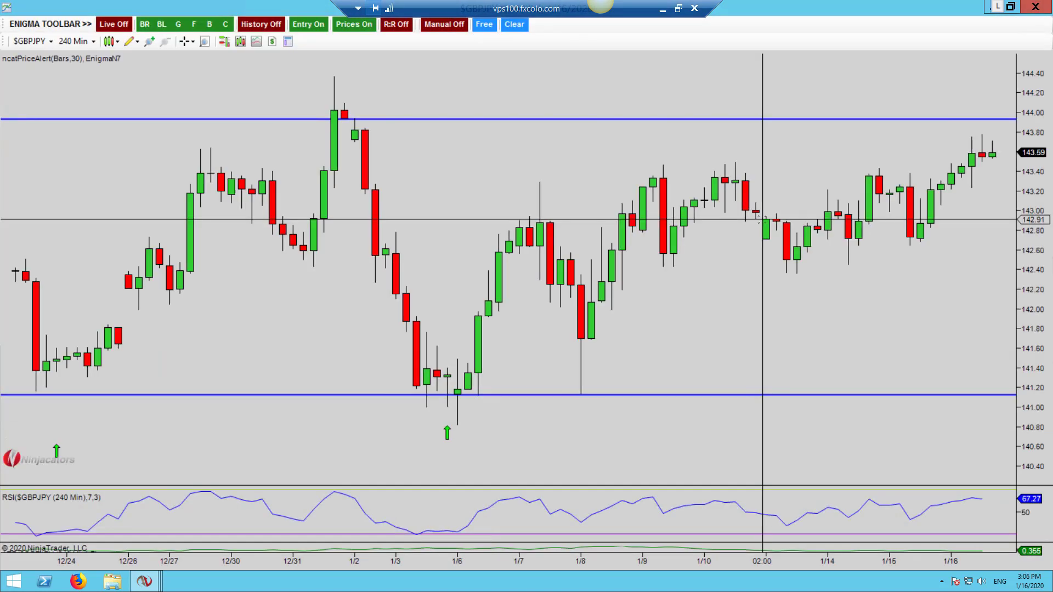
click(706, 162)
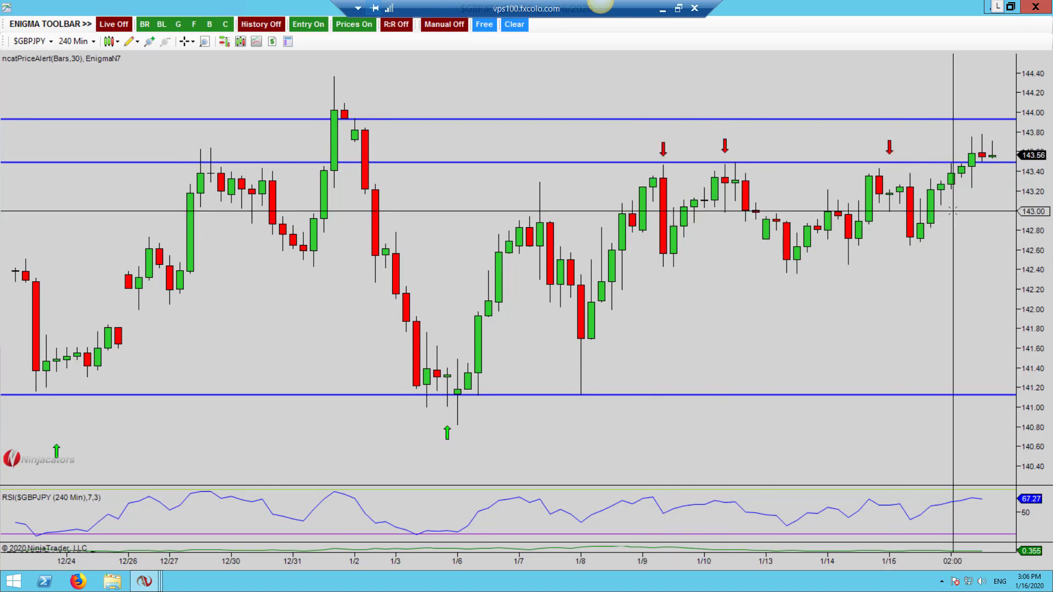
Sketch an arrow line from the 1/15 high toward the 143.49 line, then cancel it.
click(864, 114)
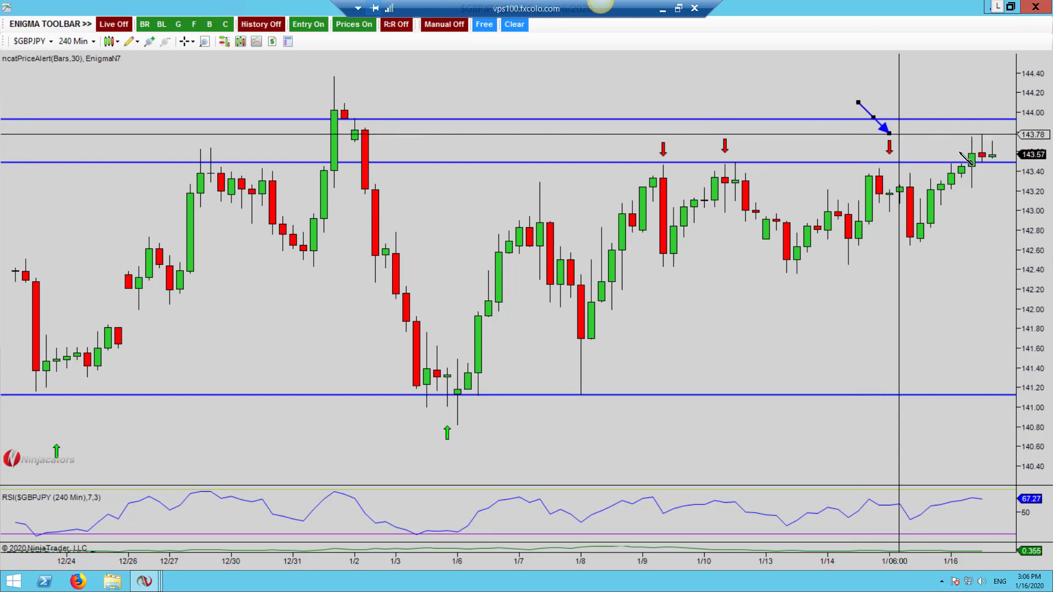
click(878, 164)
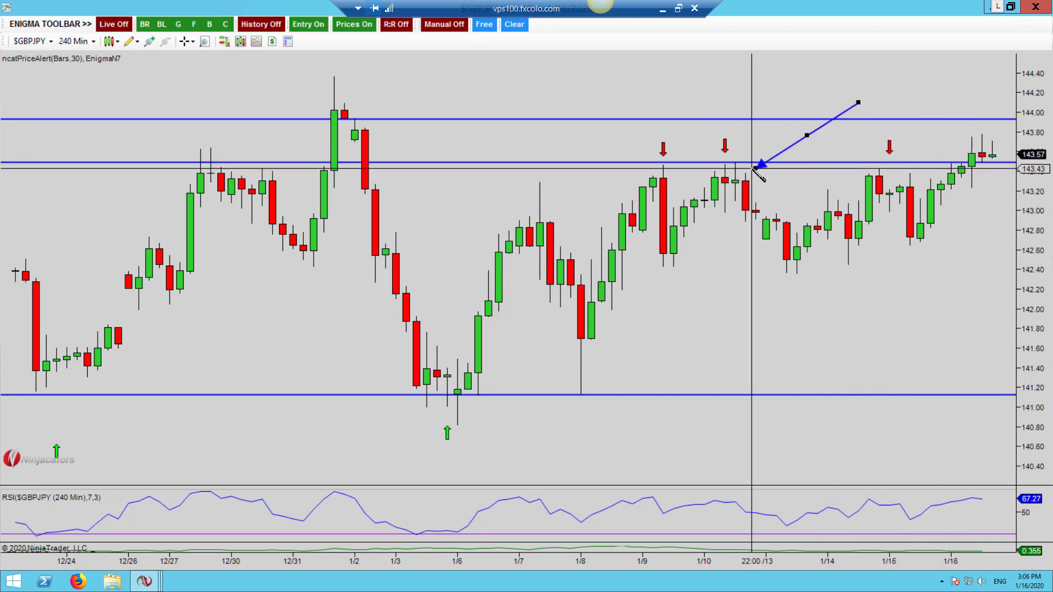
drag(595, 151, 348, 113)
key(Escape)
Check the 60-minute bars above the 143.49 line, discarding a trial arrow toward the breakout.
text(60)
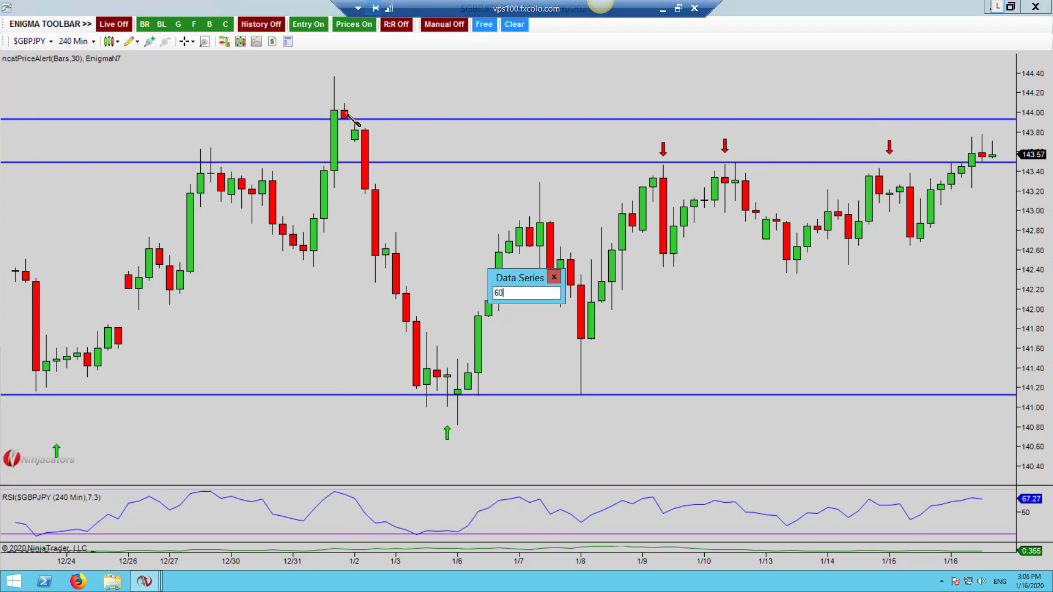
key(Return)
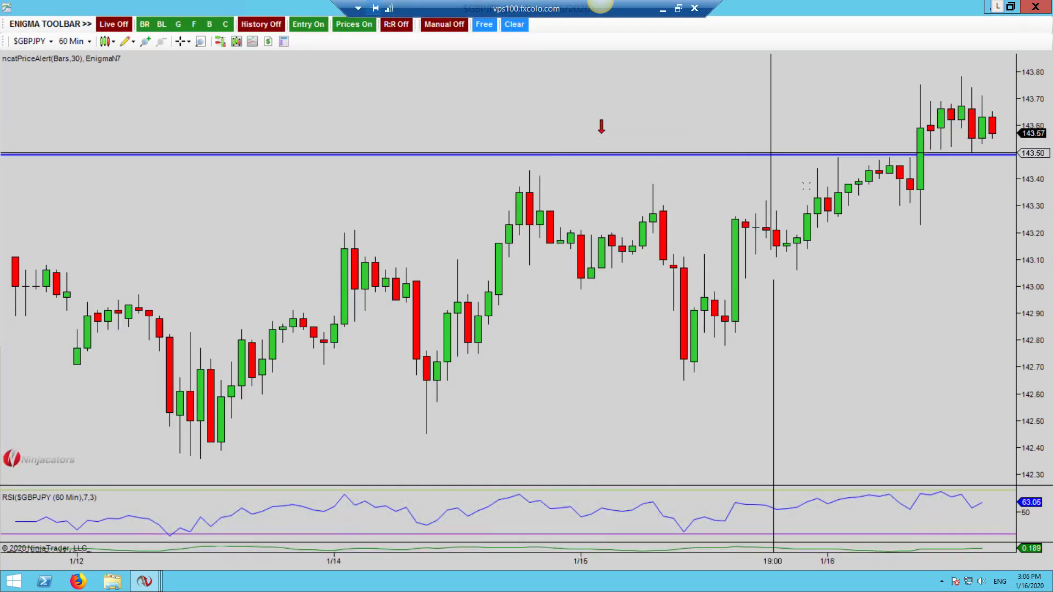
scroll(798, 270, down, 6)
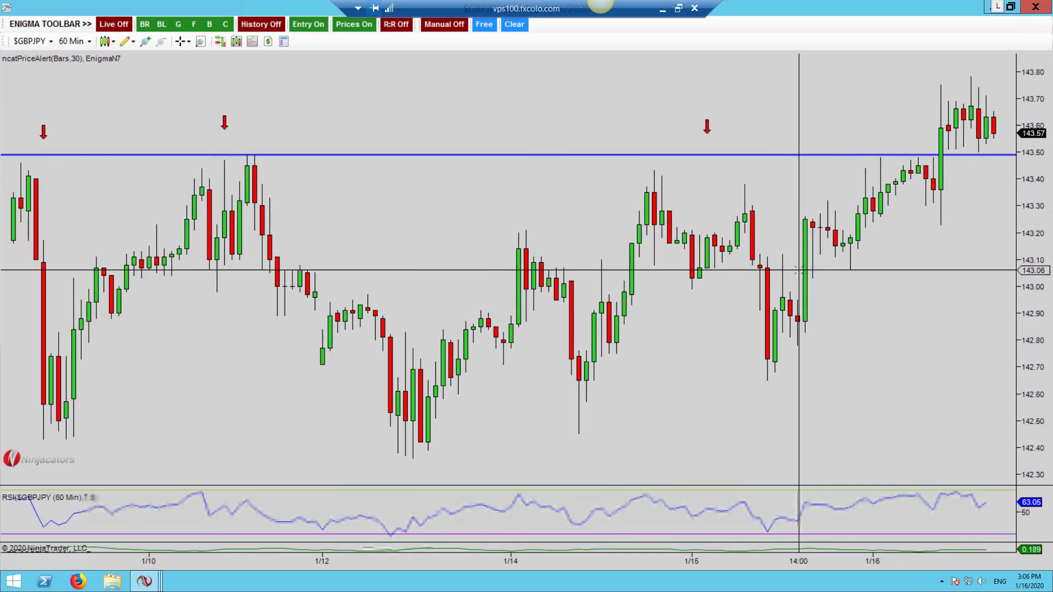
scroll(851, 213, down, 3)
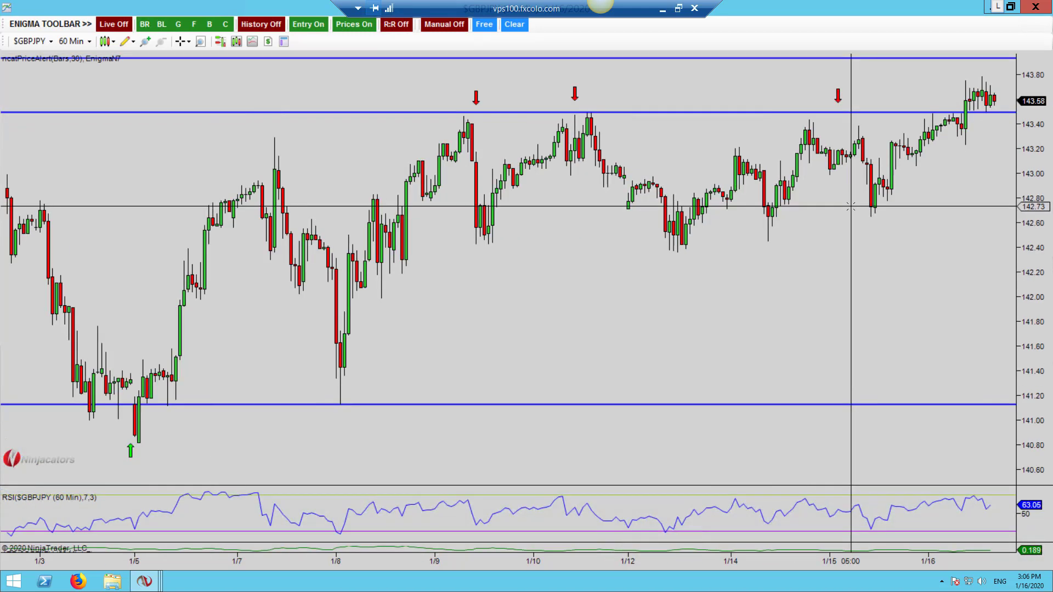
scroll(848, 181, up, 5)
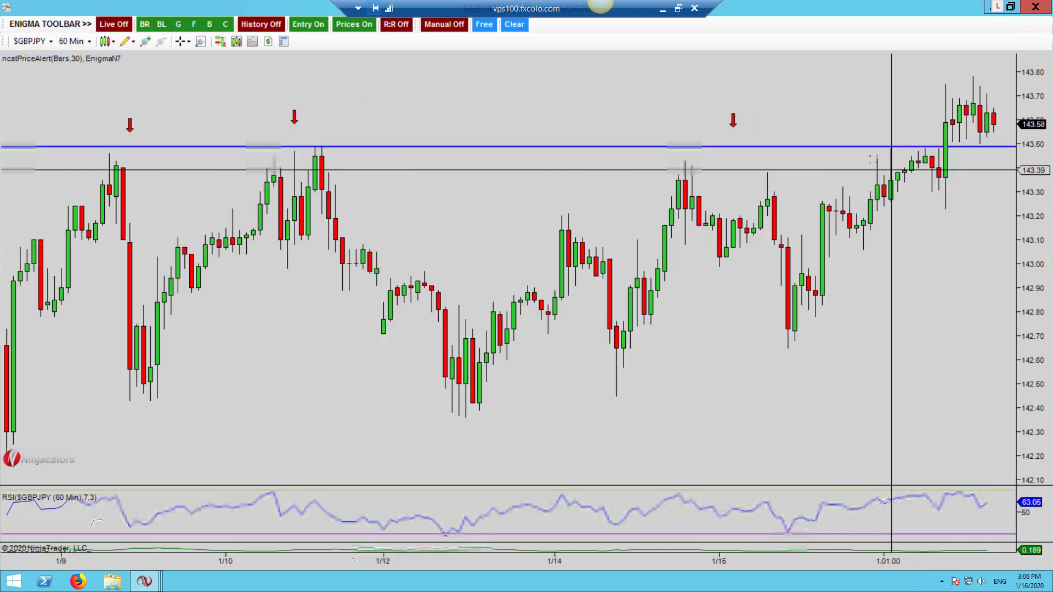
mouse_move(811, 125)
mouse_down()
mouse_move(916, 158)
mouse_move(913, 169)
mouse_move(926, 125)
mouse_move(969, 125)
mouse_up()
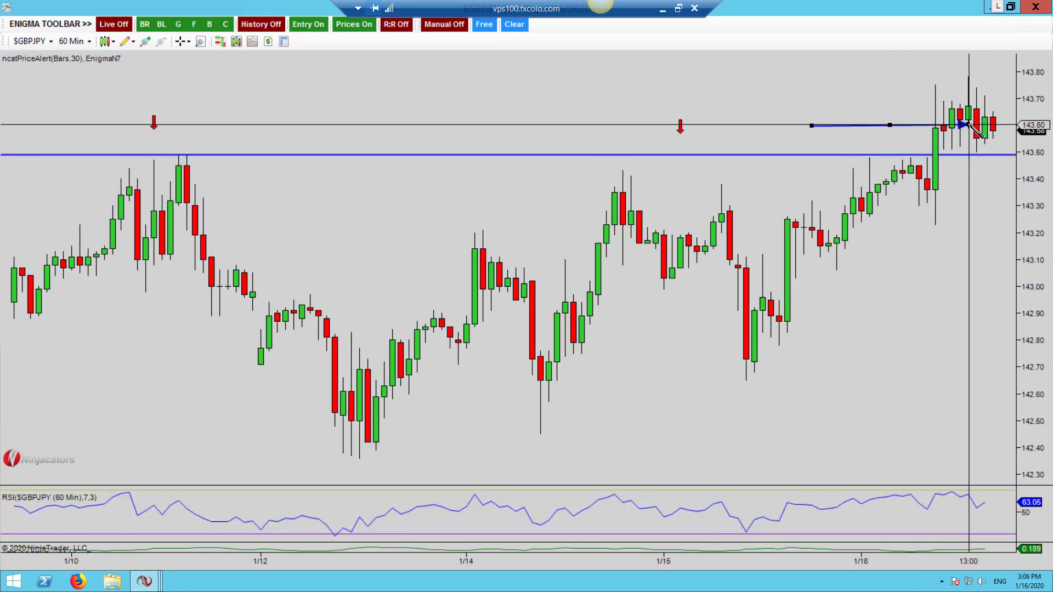
key(Escape)
Return to 15-minute bars and zoom in on the latest breakout candles near 143.59.
text(60)
key(Return)
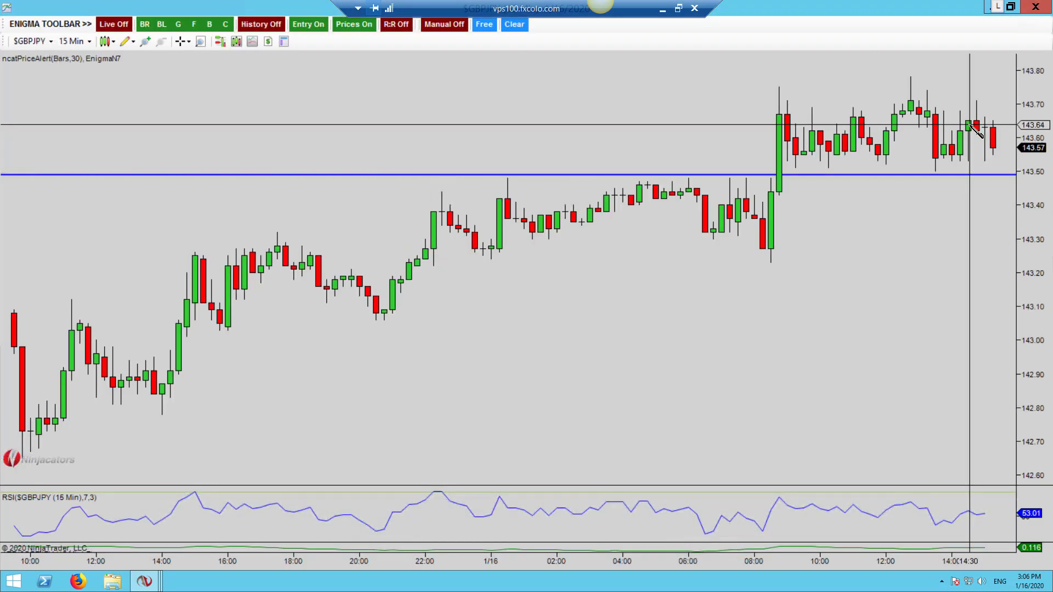
scroll(893, 193, down, 5)
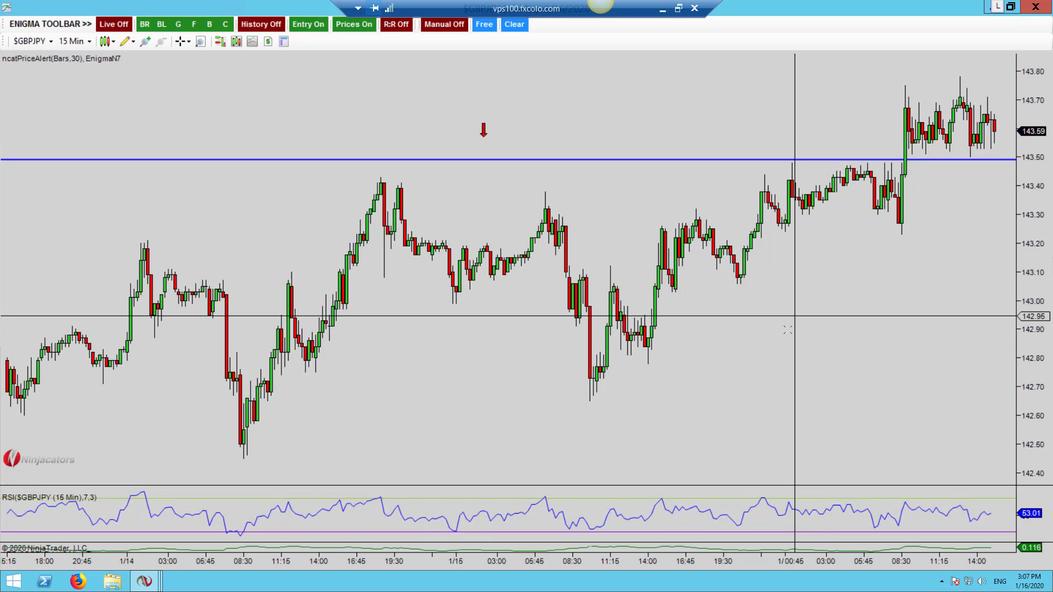
scroll(788, 330, down, 8)
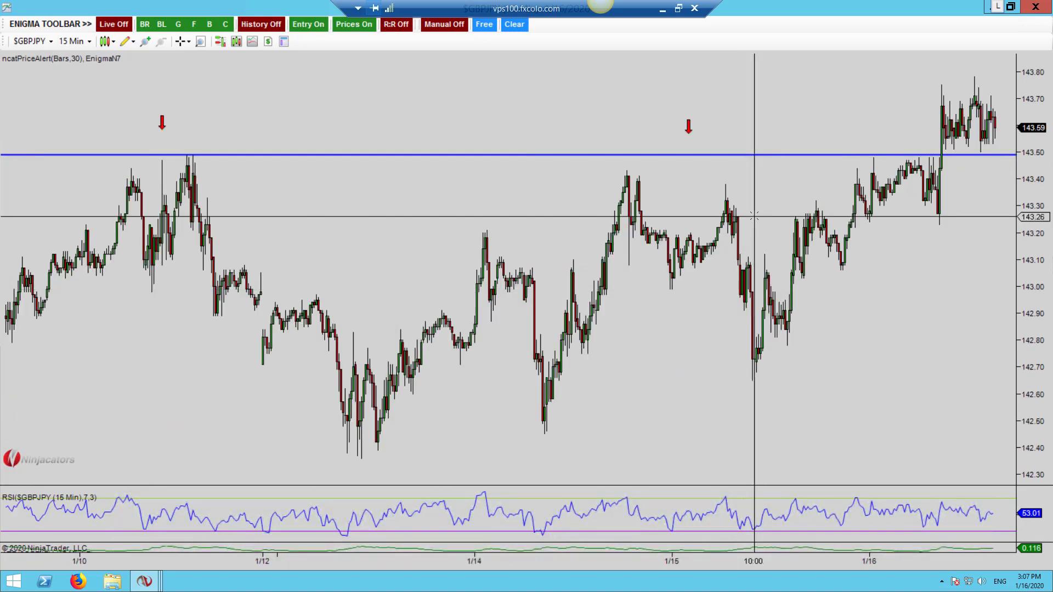
scroll(754, 216, up, 8)
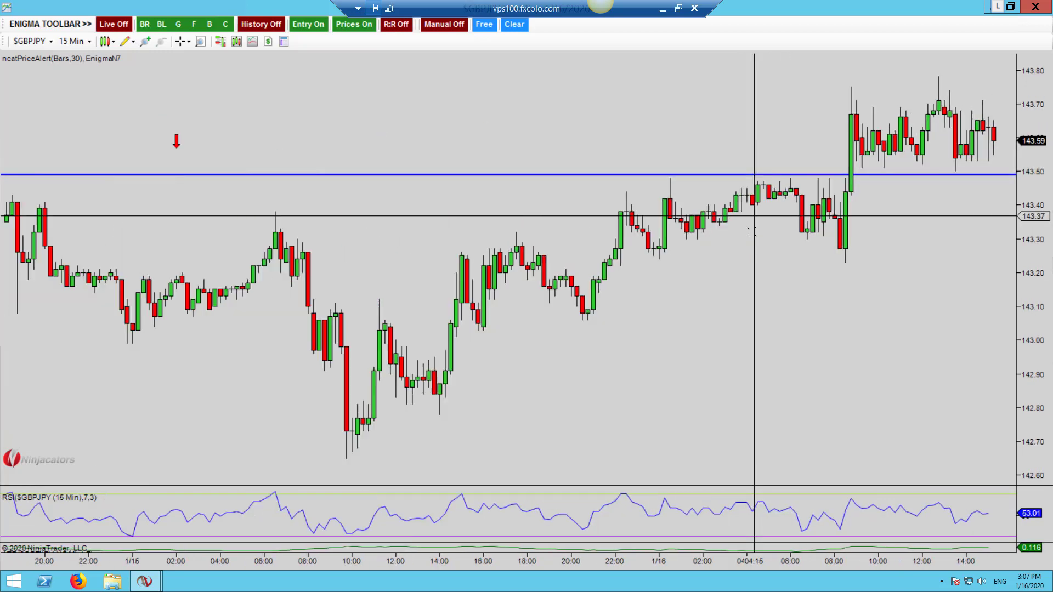
scroll(754, 219, up, 4)
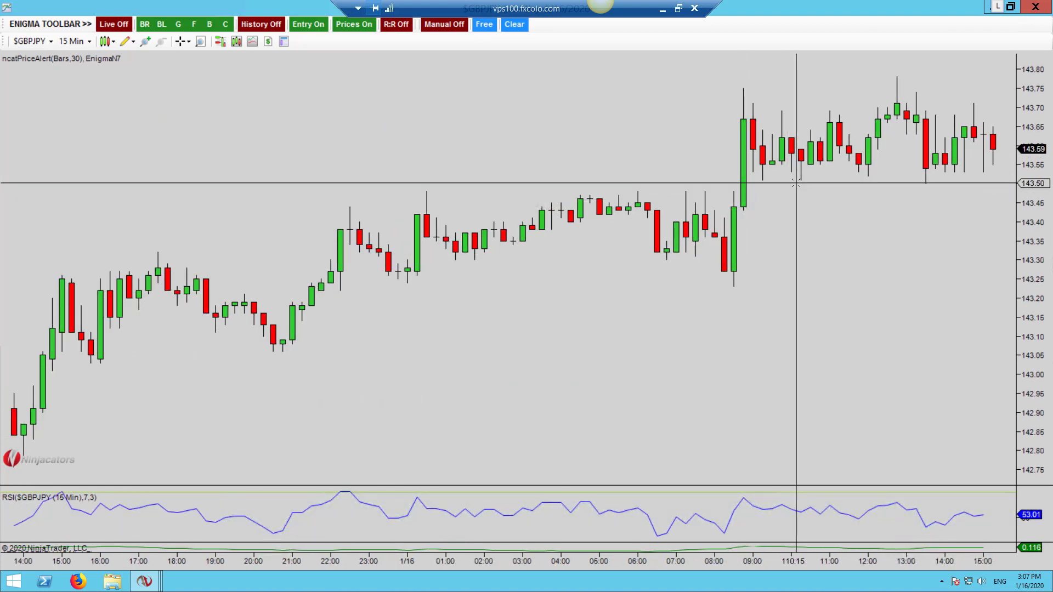
Replace the old rectangle and red lines with blue arrow lines along the range top and bottom.
mouse_move(695, 214)
mouse_down()
mouse_move(733, 278)
mouse_move(772, 293)
mouse_move(724, 225)
mouse_move(746, 104)
mouse_move(974, 104)
mouse_up()
key(Delete)
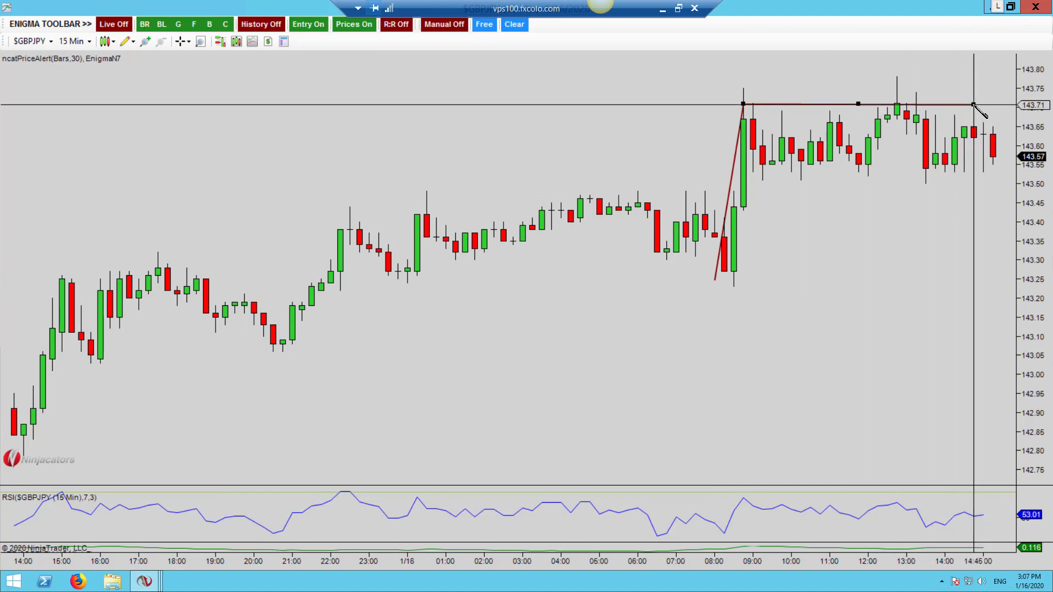
key(Delete)
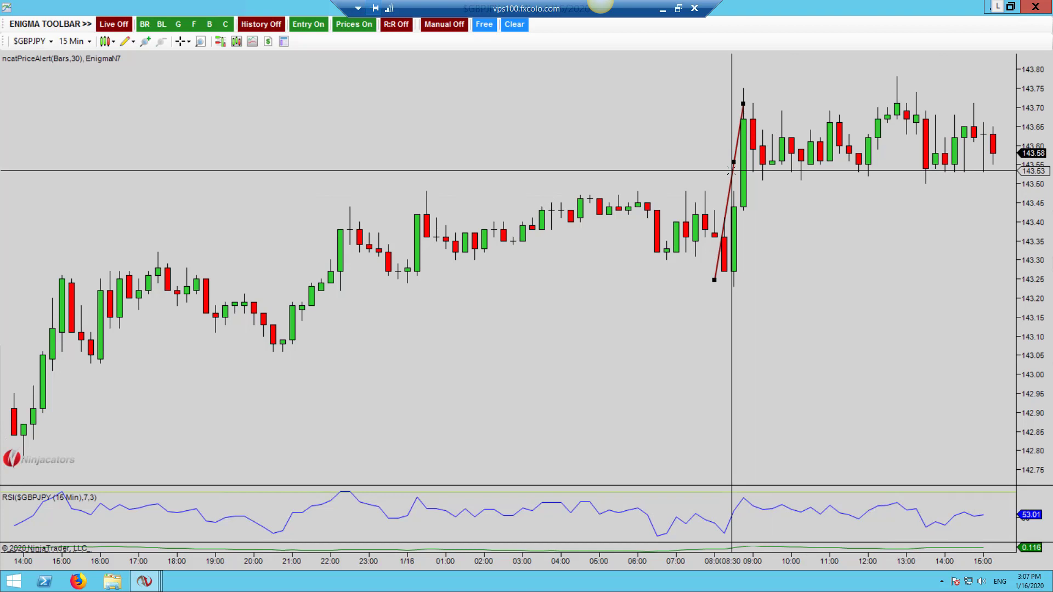
click(727, 281)
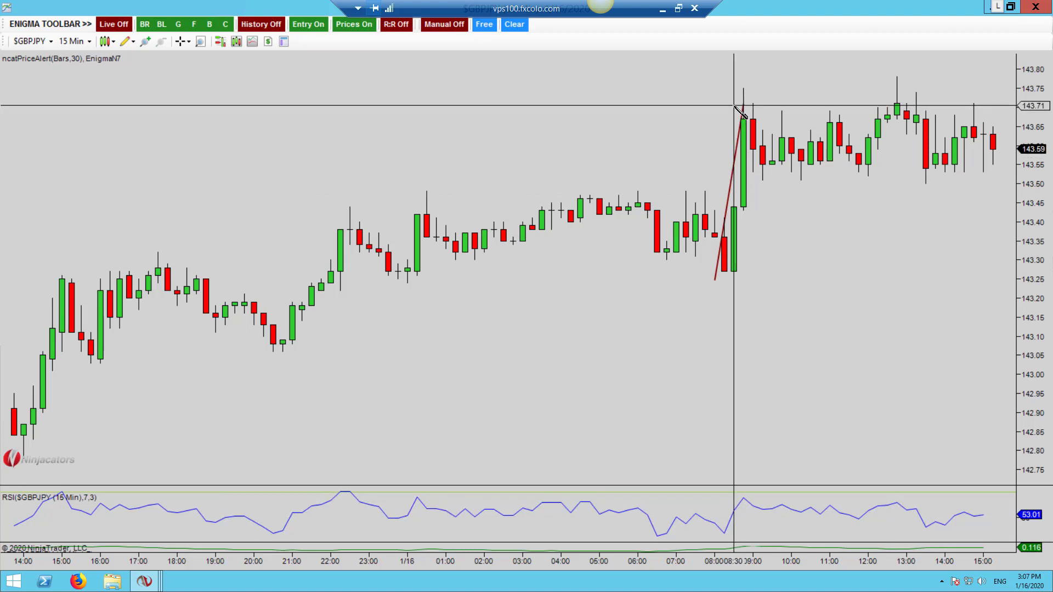
drag(735, 104, 960, 106)
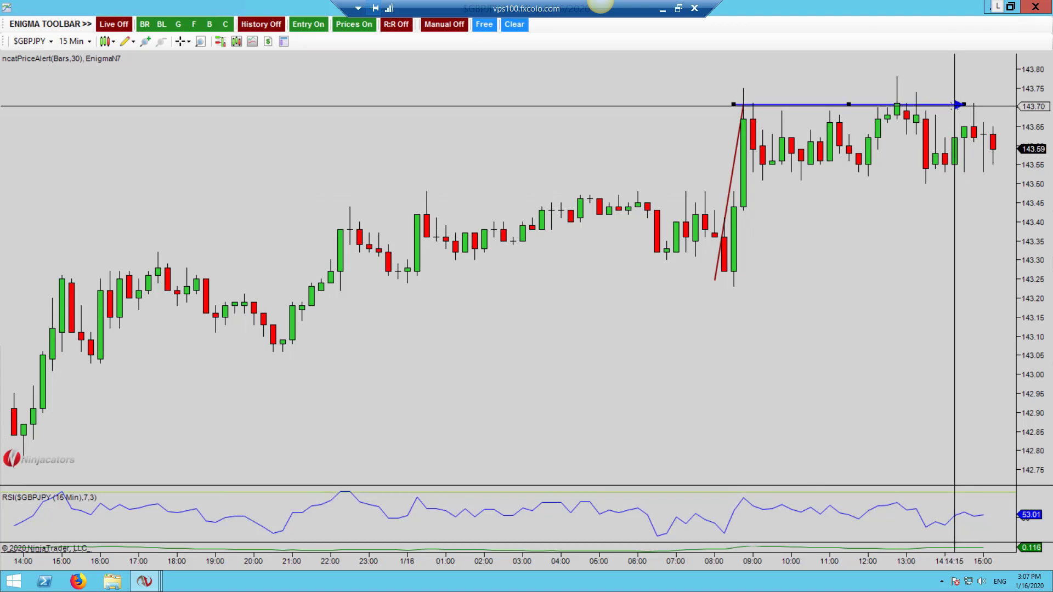
drag(954, 105, 970, 167)
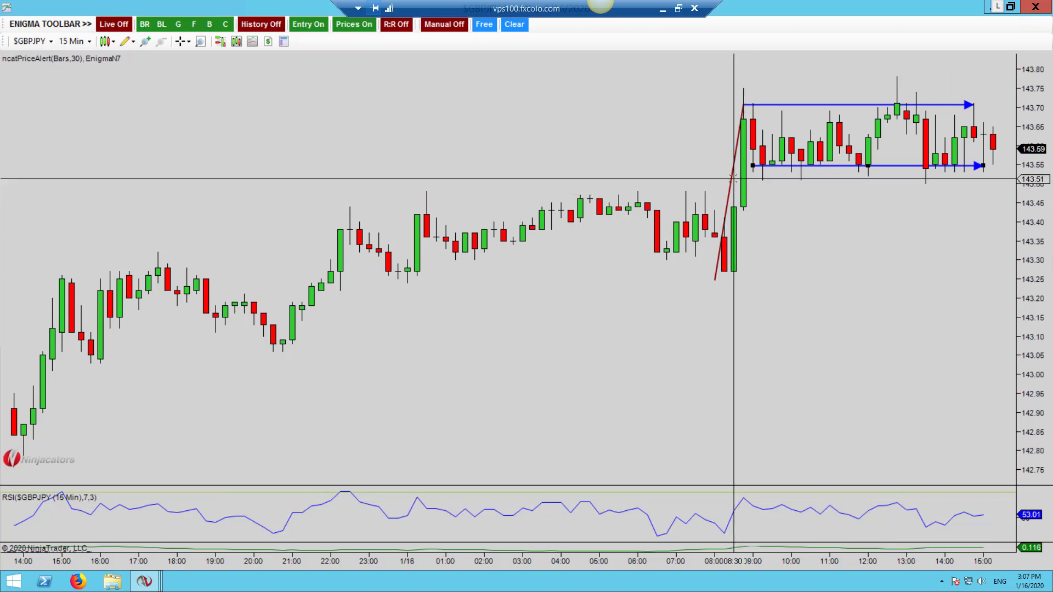
drag(733, 179, 715, 203)
key(Delete)
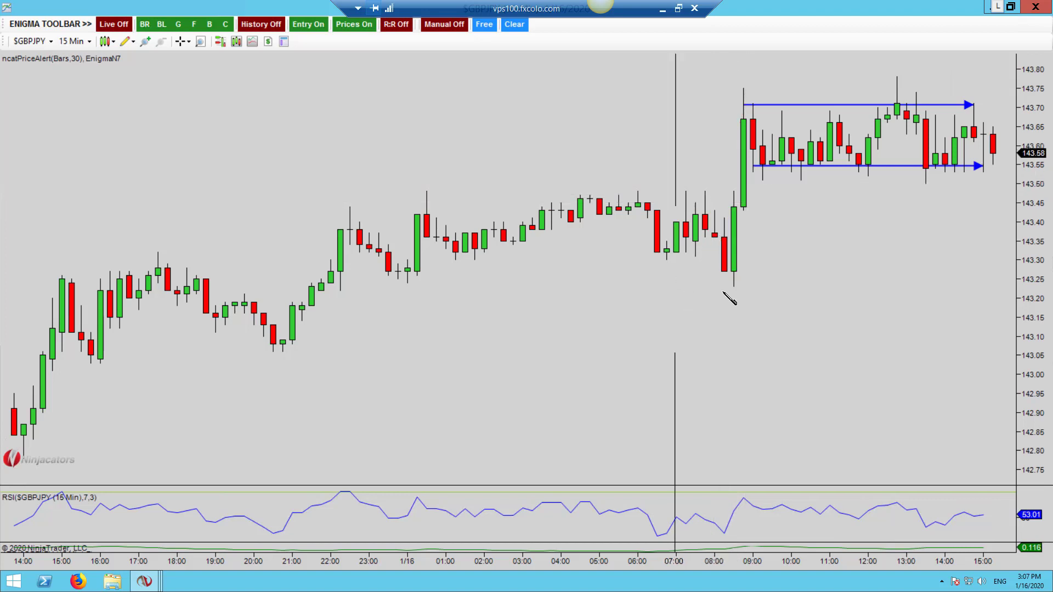
Draw an arrow up the 08:30 surge; mark 09:15/13:15 highs and 10:00/13:45 lows.
click(733, 285)
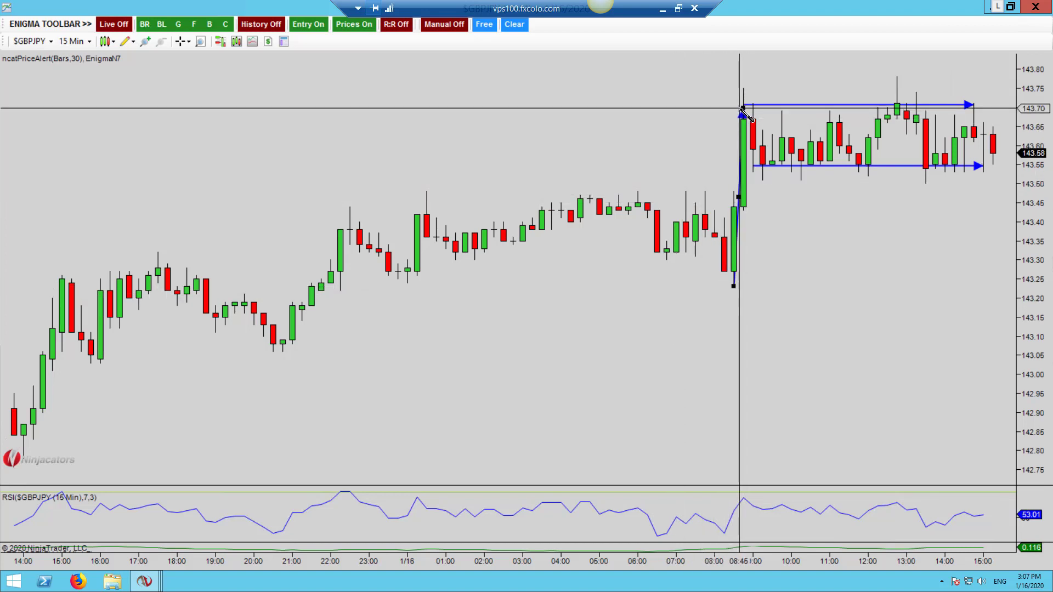
click(743, 111)
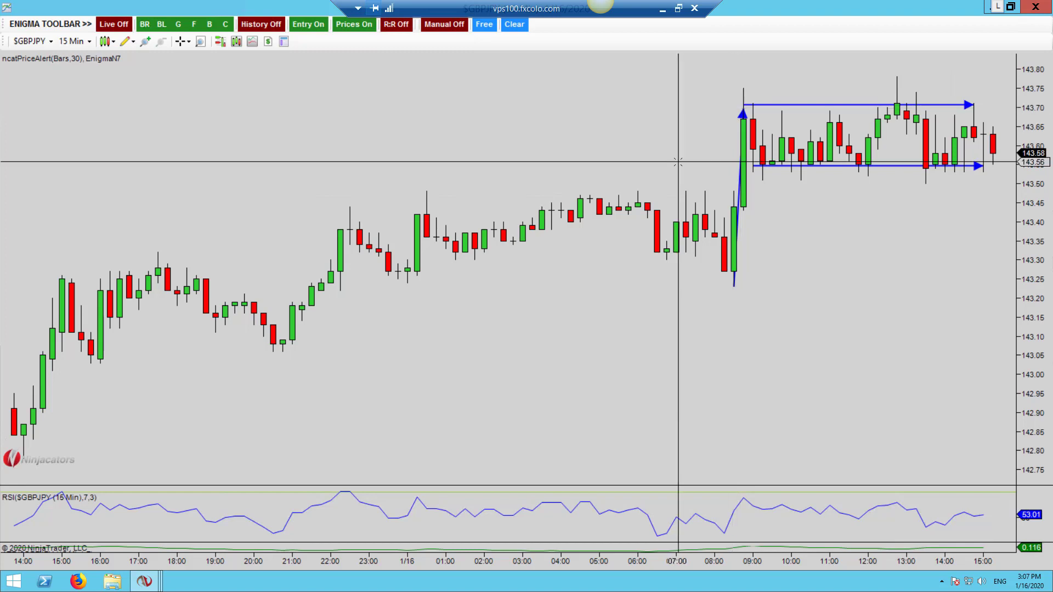
click(762, 87)
click(798, 189)
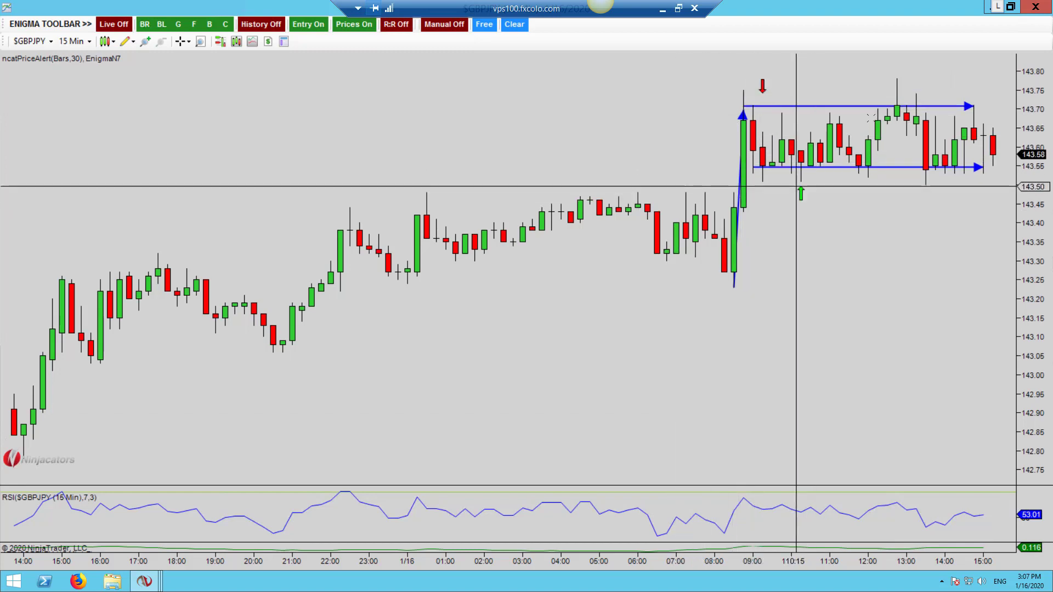
click(908, 85)
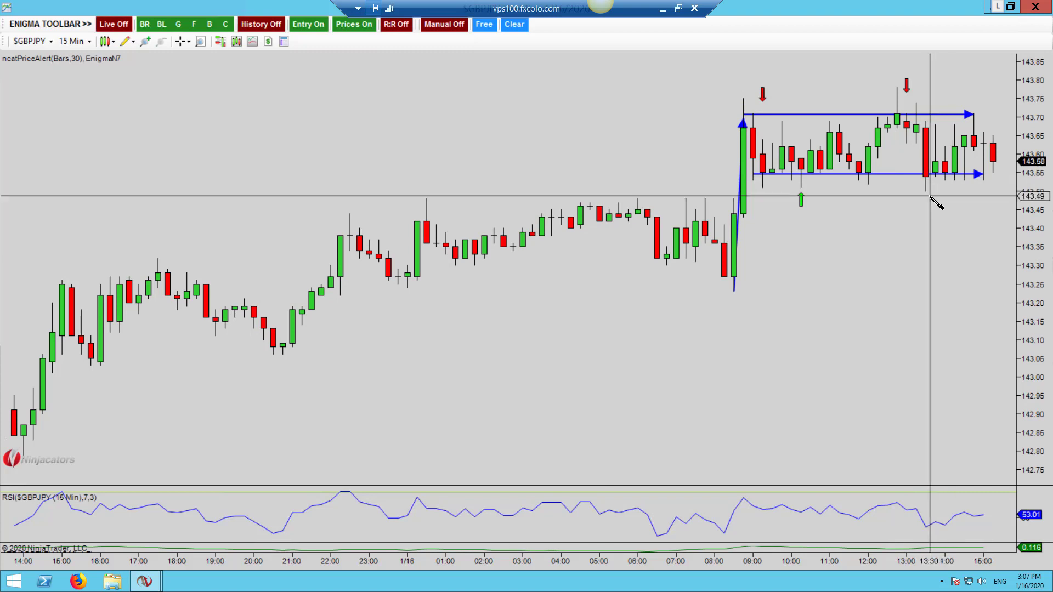
click(926, 192)
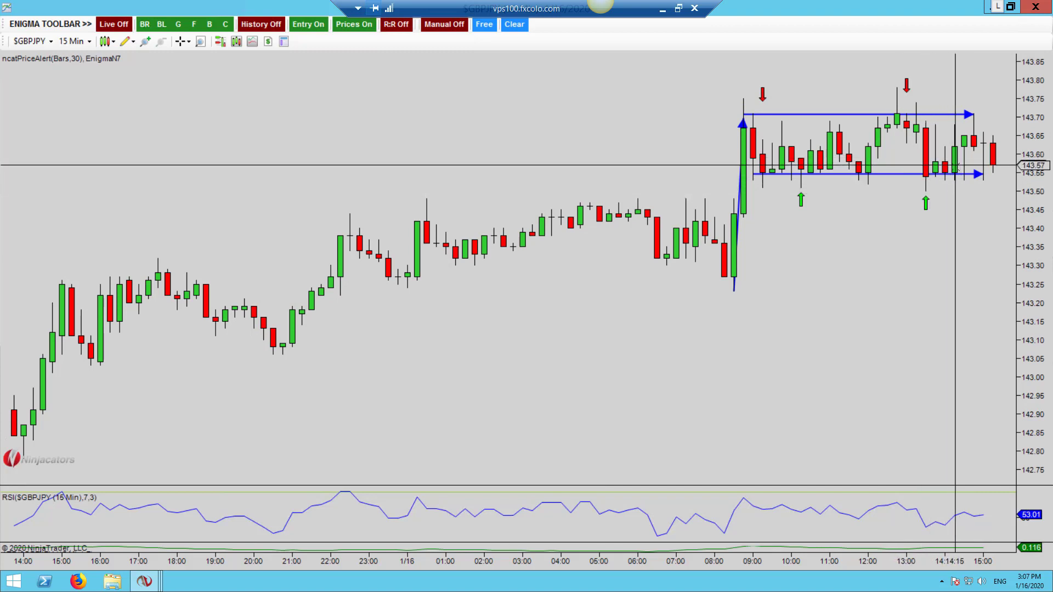
Check the 5-minute bars, then switch back to 15-minute bars.
text(5M)
key(Return)
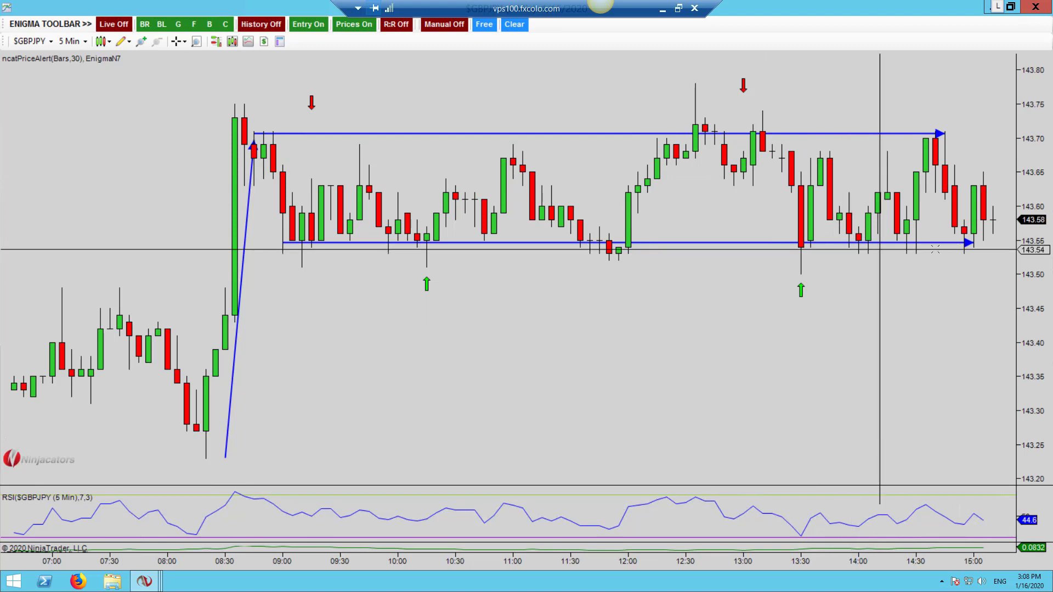
text(15)
key(Return)
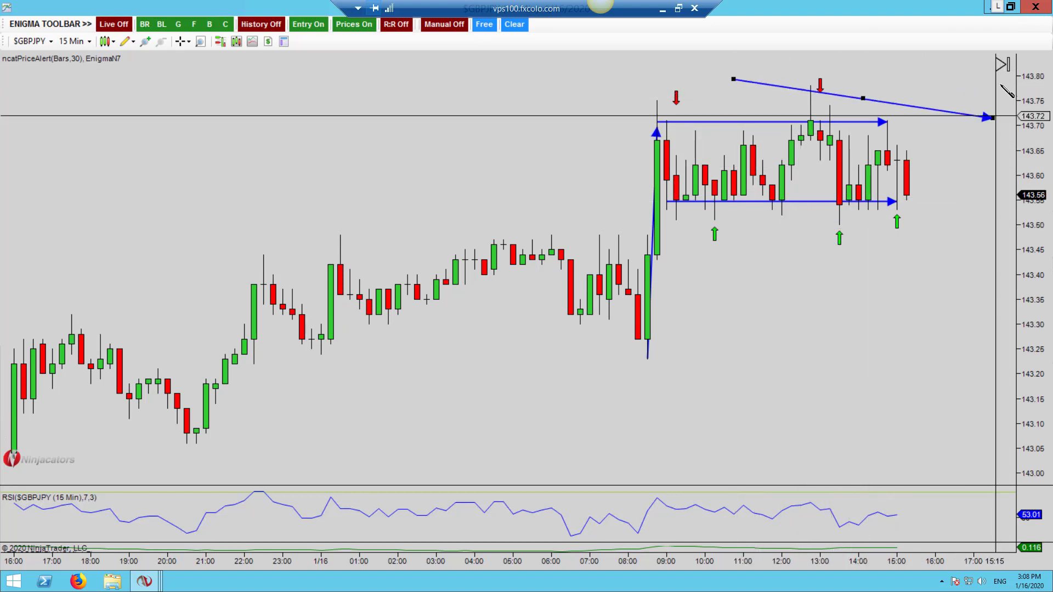
Replace the sloping trend line with a Fibonacci retracement from the range high down to 143.22.
key(Delete)
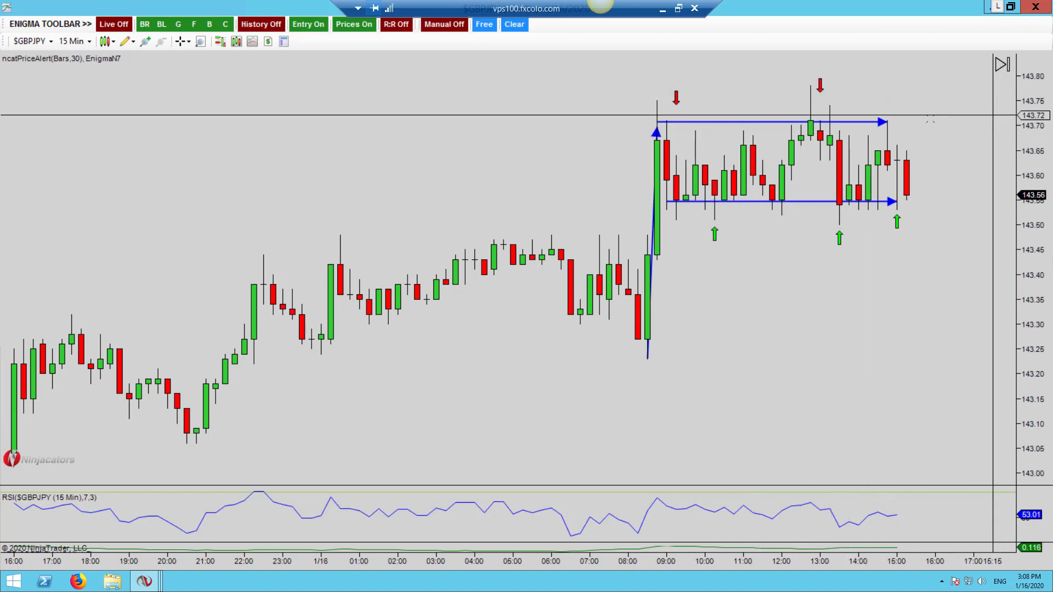
click(668, 101)
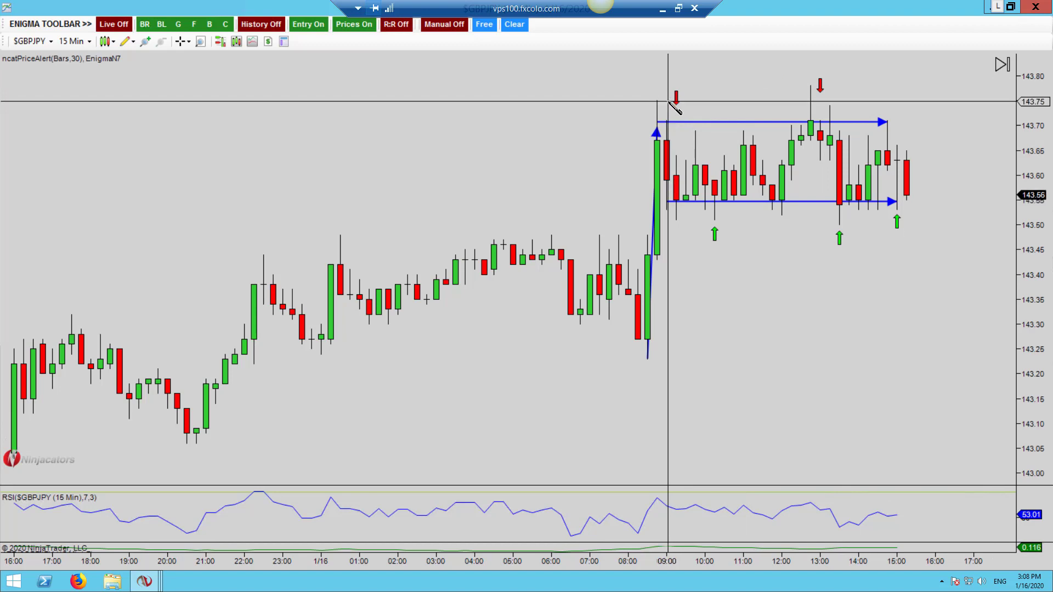
click(917, 303)
click(946, 331)
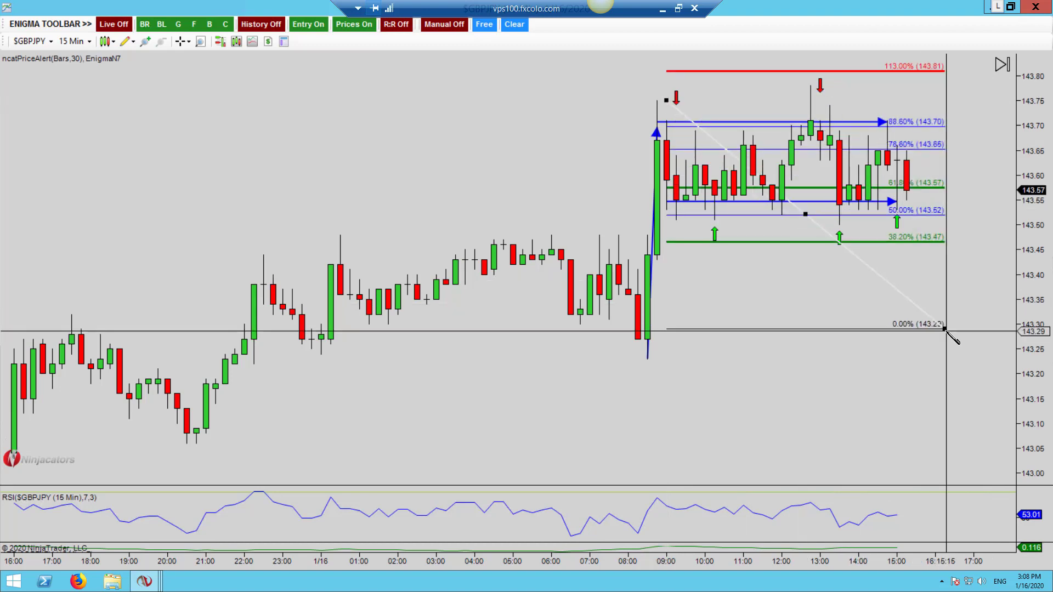
drag(945, 330, 945, 359)
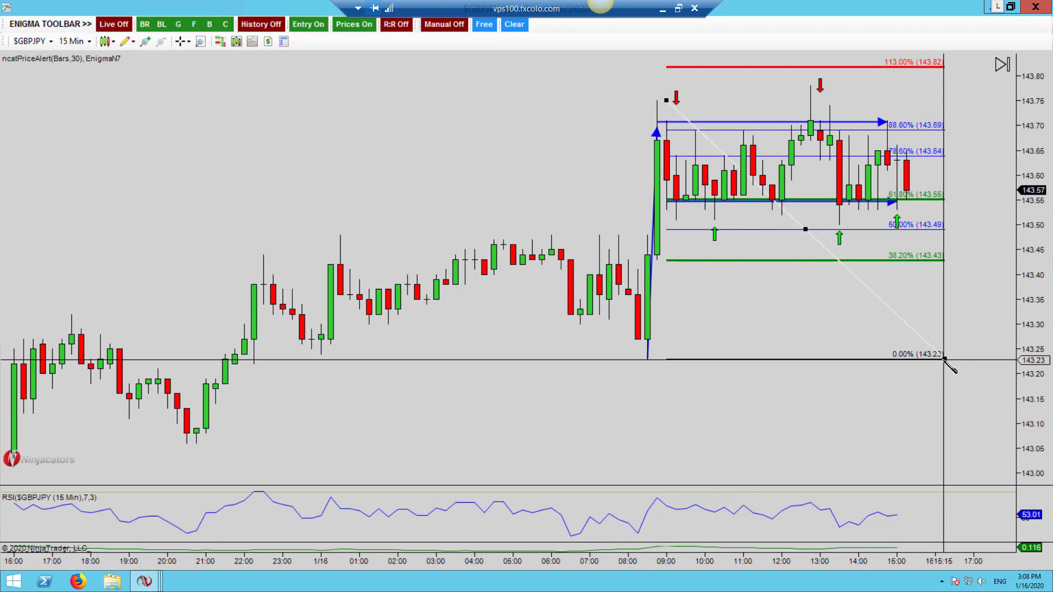
Apply the '127 Only' Fibonacci template and adjust the view to show the 143.89 level.
double_click(630, 377)
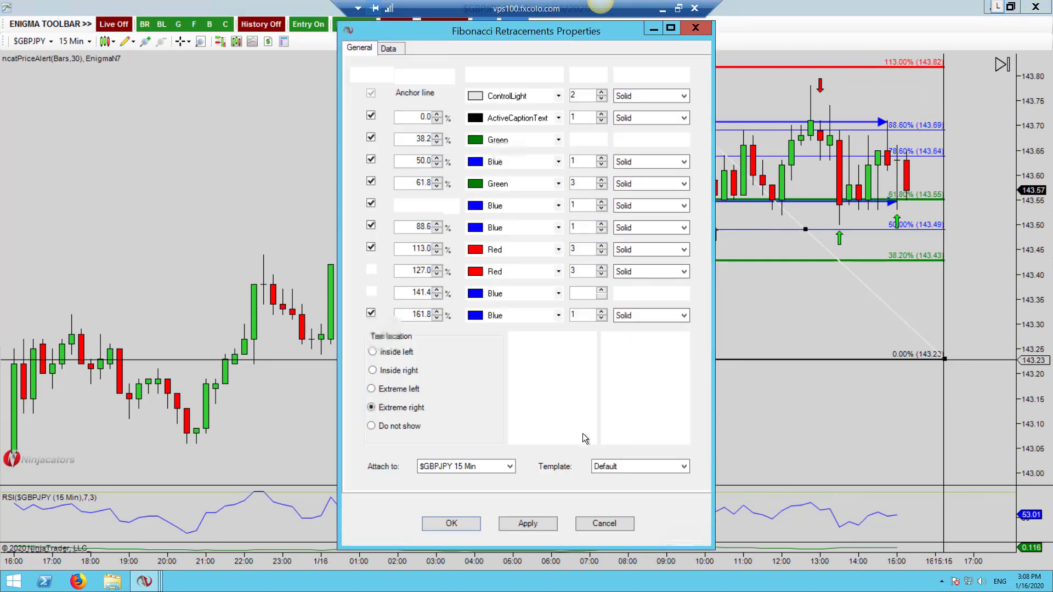
click(631, 466)
click(612, 505)
click(476, 524)
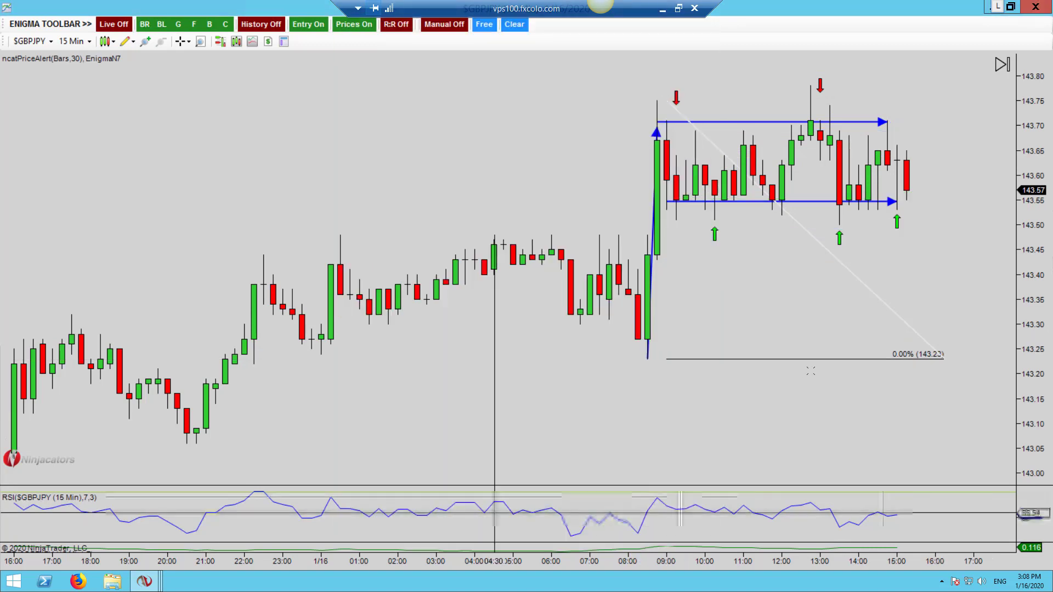
drag(774, 351, 573, 357)
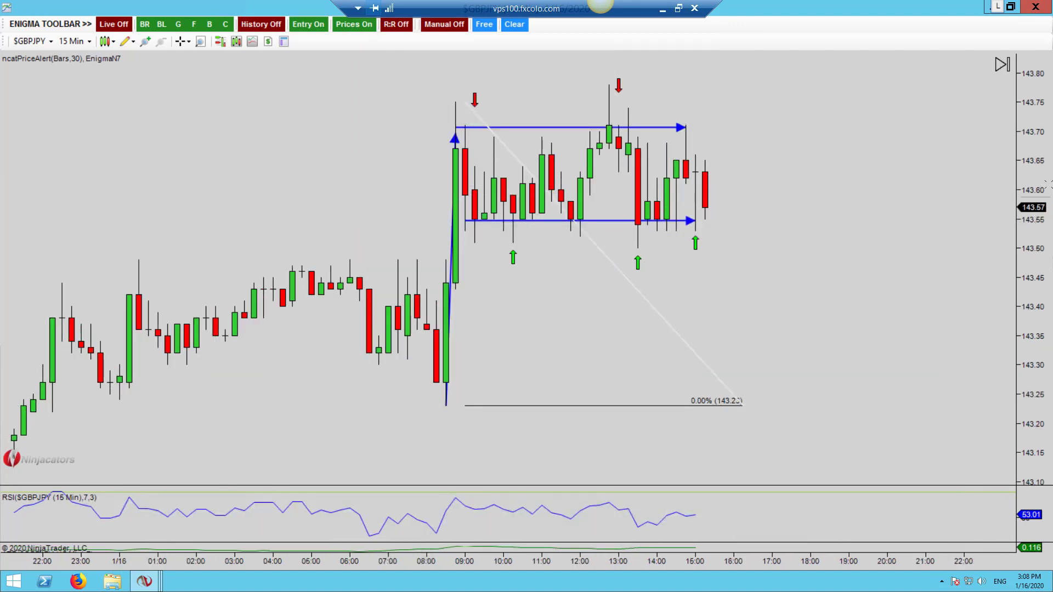
drag(1044, 199, 1027, 296)
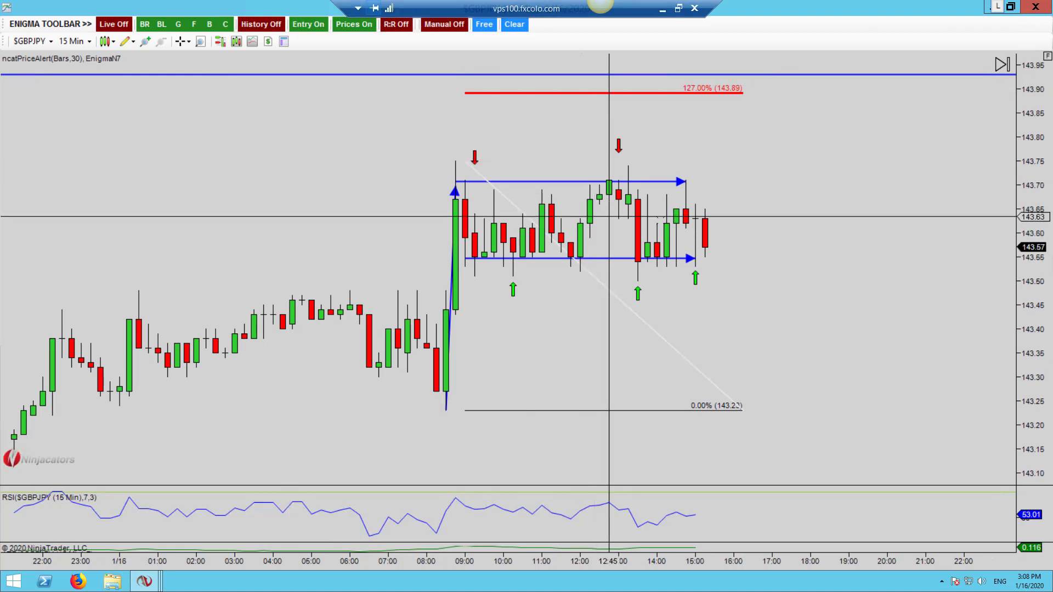
Show the sell order's target and stop lines and delete the stray arrow lines.
click(810, 217)
click(782, 79)
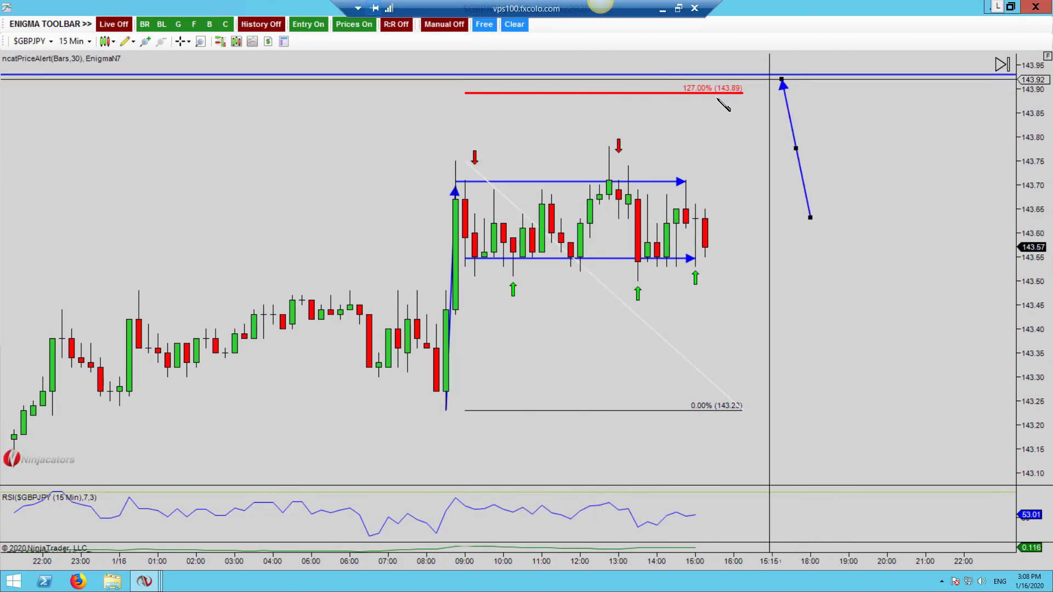
key(Delete)
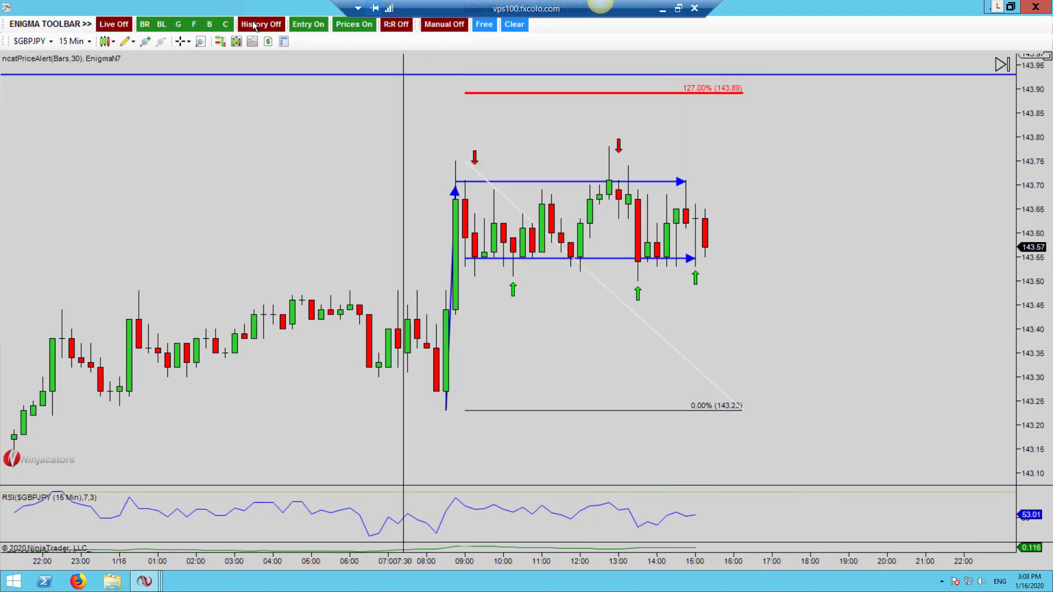
click(226, 40)
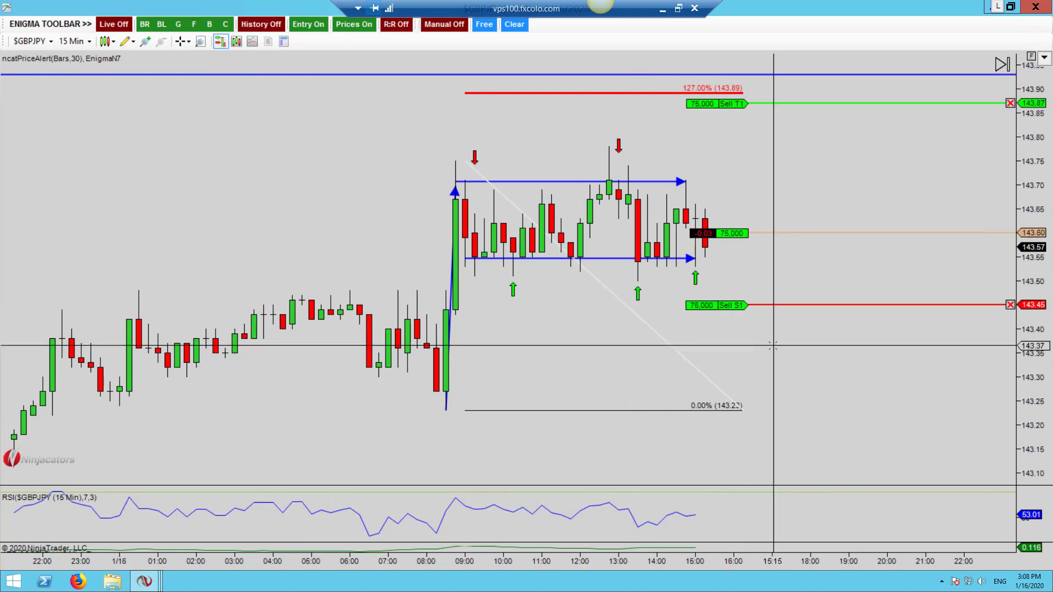
click(762, 359)
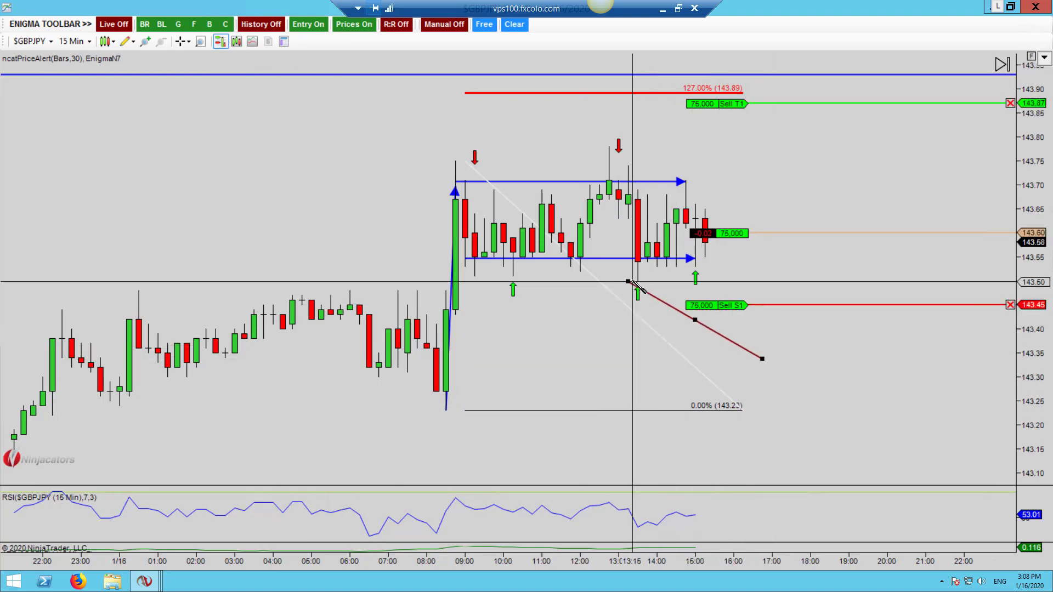
click(629, 280)
key(Delete)
click(772, 339)
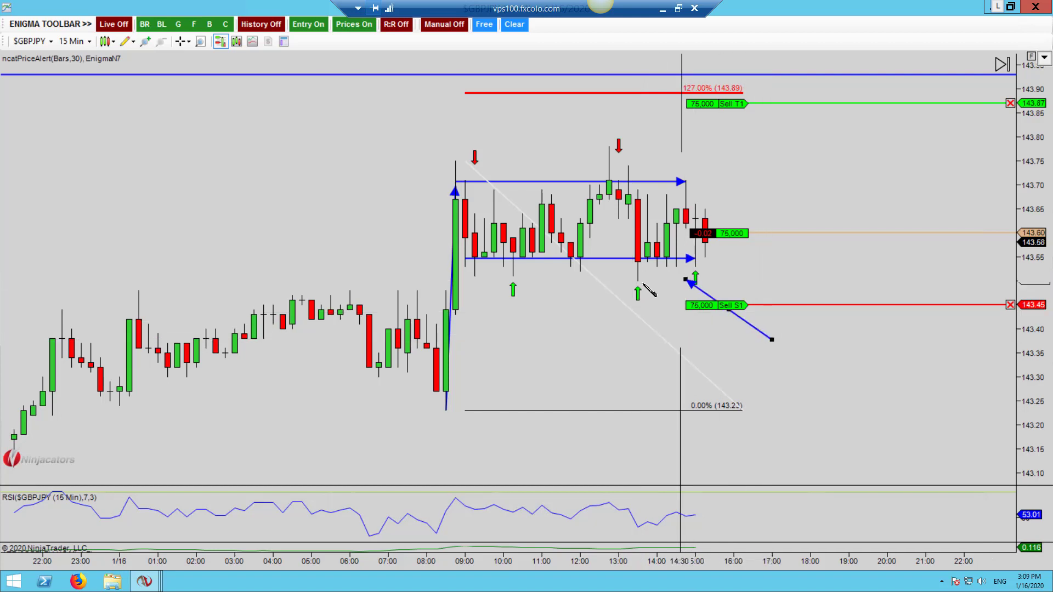
click(646, 283)
key(Delete)
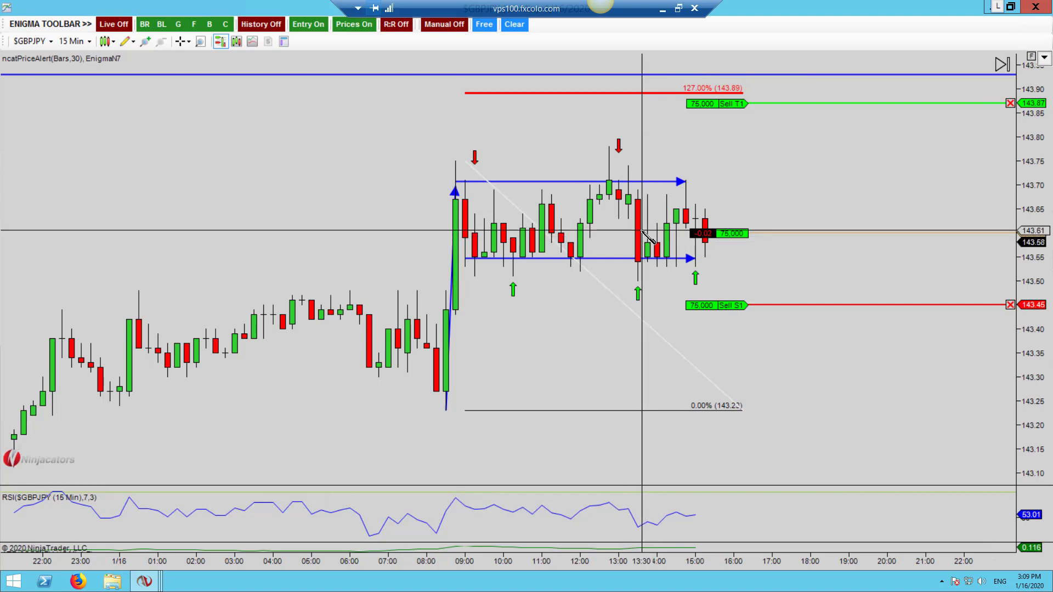
Measure -0.16 to the 143.45 stop and 0.27 to the 143.87 target with the Ruler.
click(636, 305)
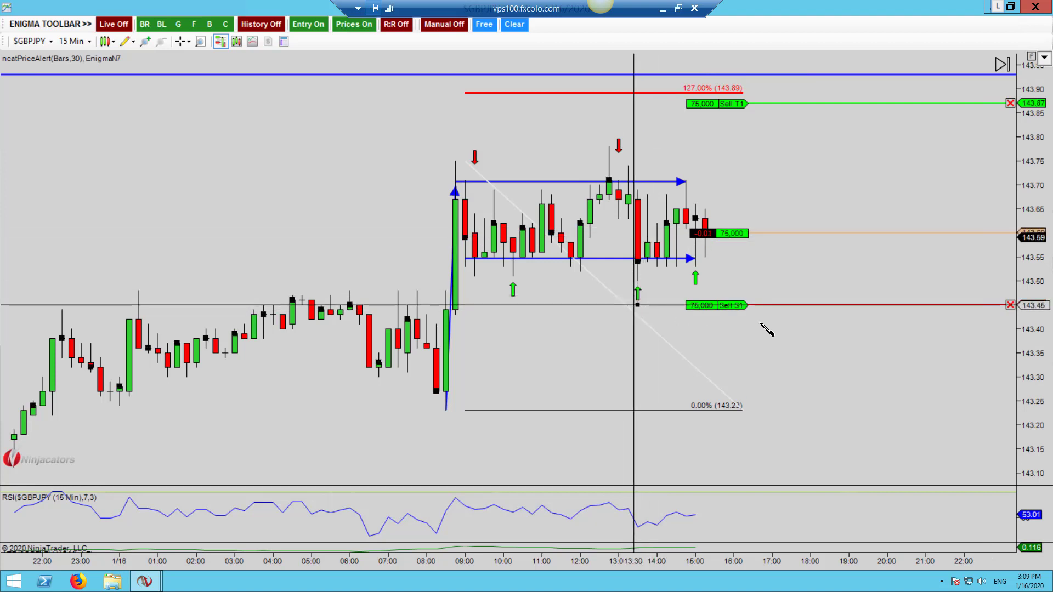
click(839, 346)
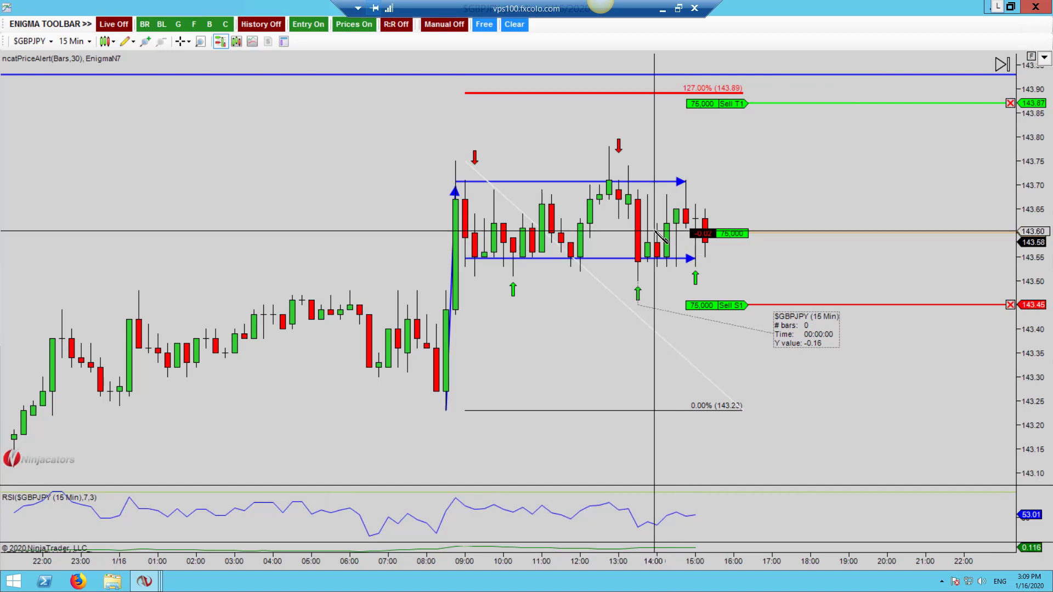
click(646, 109)
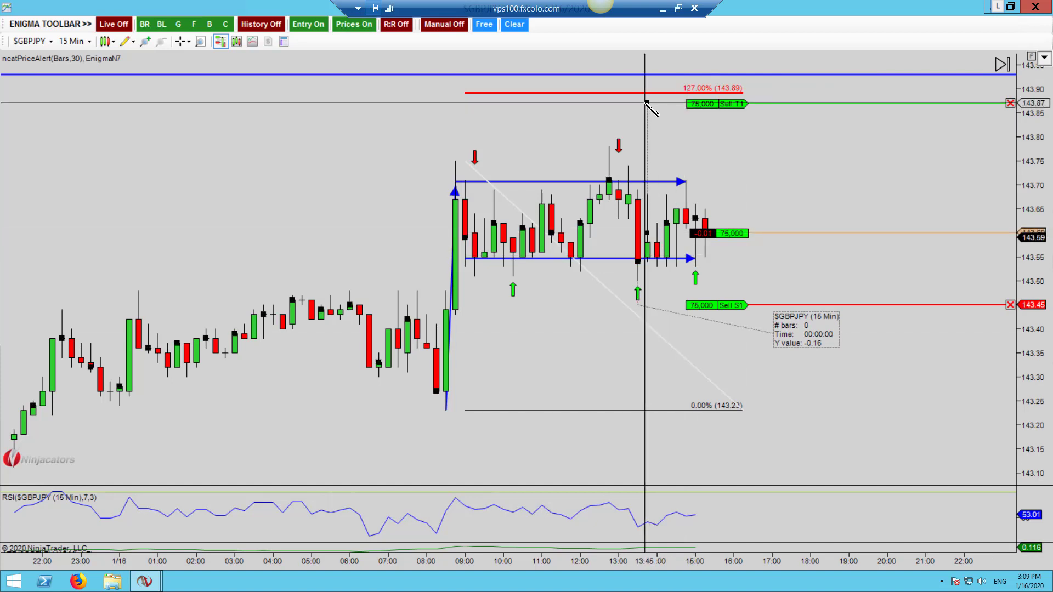
click(849, 157)
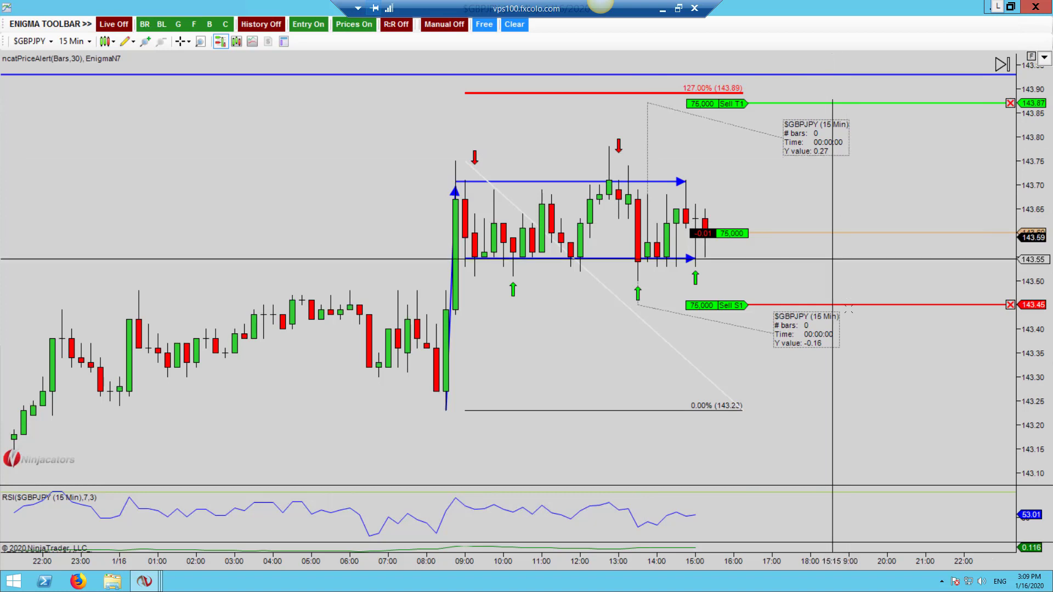
drag(887, 396, 949, 392)
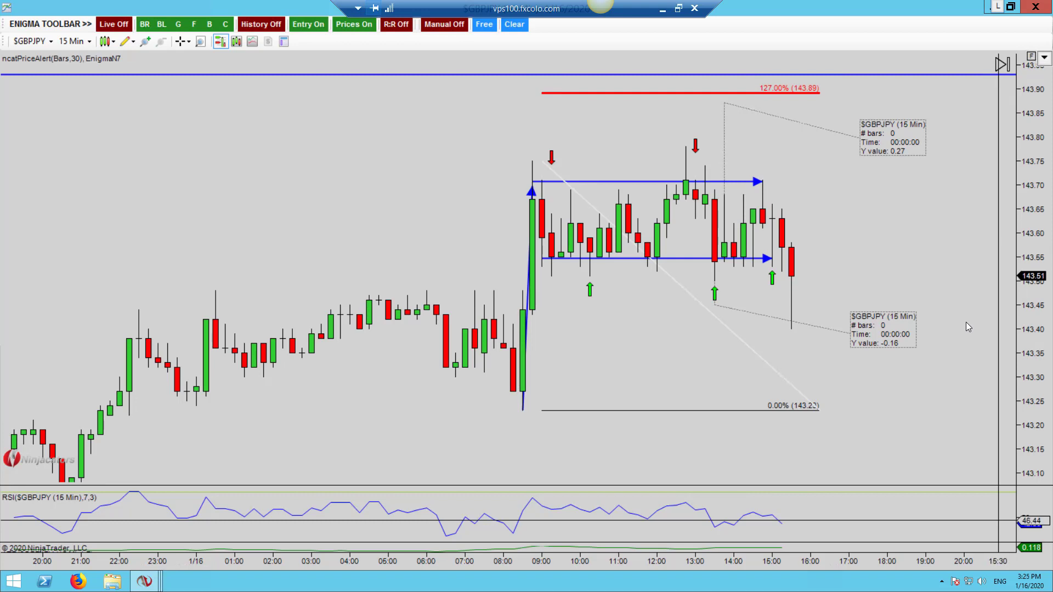
Show the crosshair on the GBPJPY chart, then minimize the remote NinjaTrader window to reveal Latest Trades.
middle_click(751, 224)
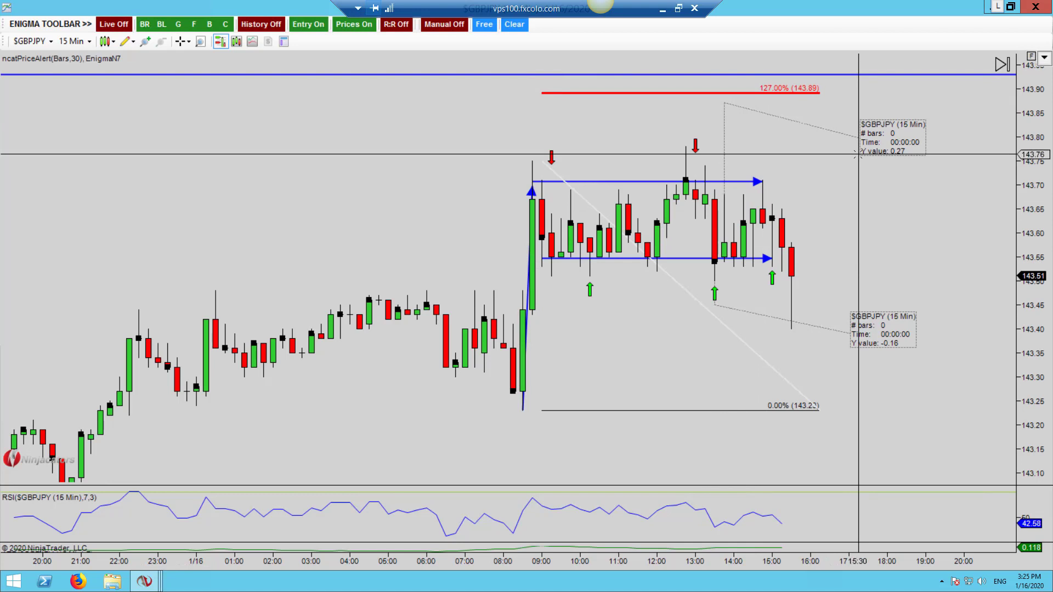
click(663, 9)
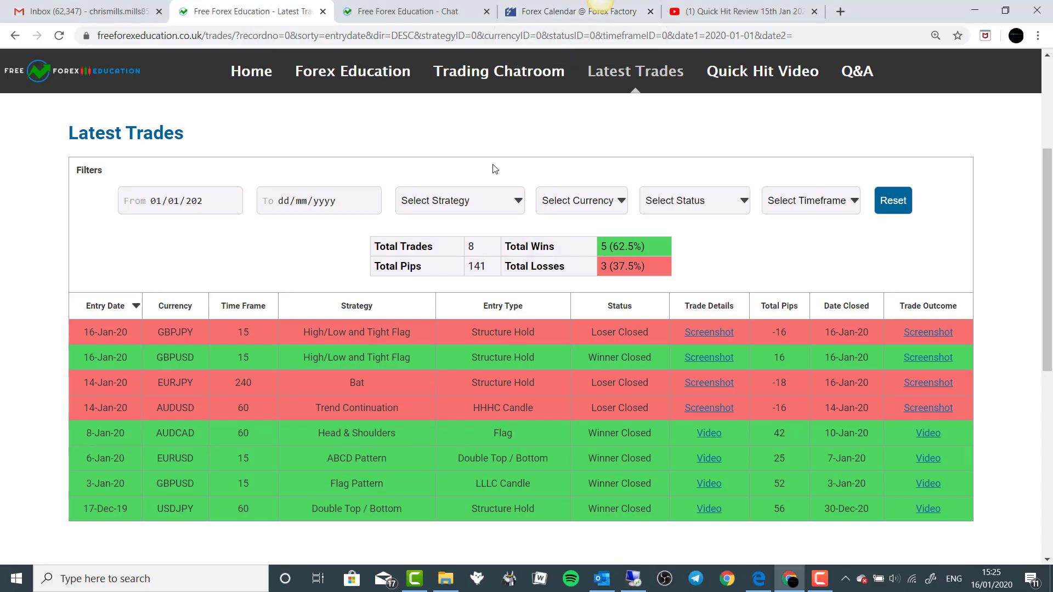
Highlight the GBPUSD 16-Jan-20 trade row and open its trade-details screenshot.
scroll(464, 455, down, 4)
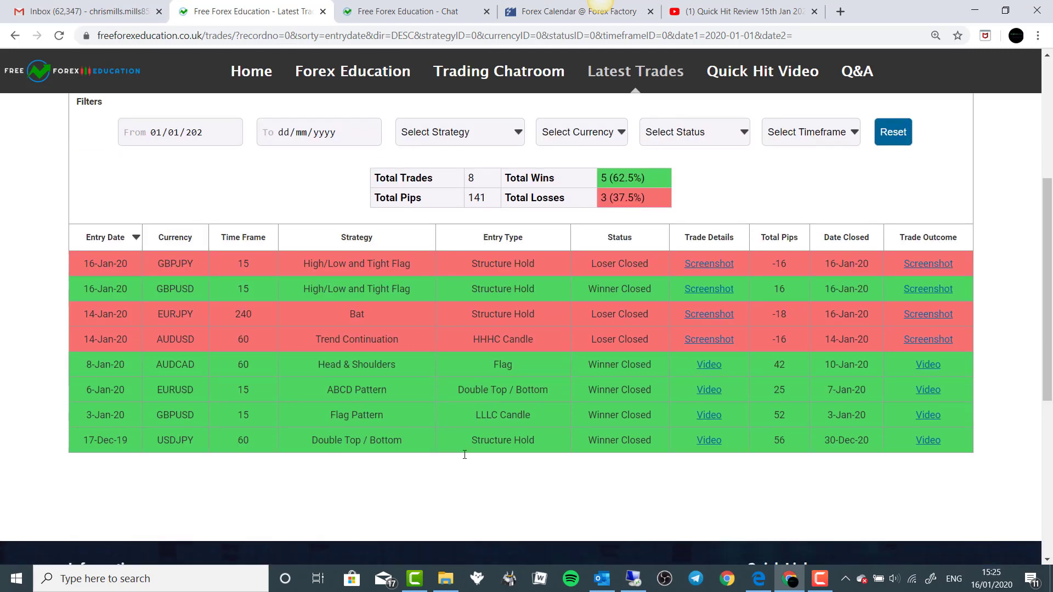
scroll(727, 412, up, 3)
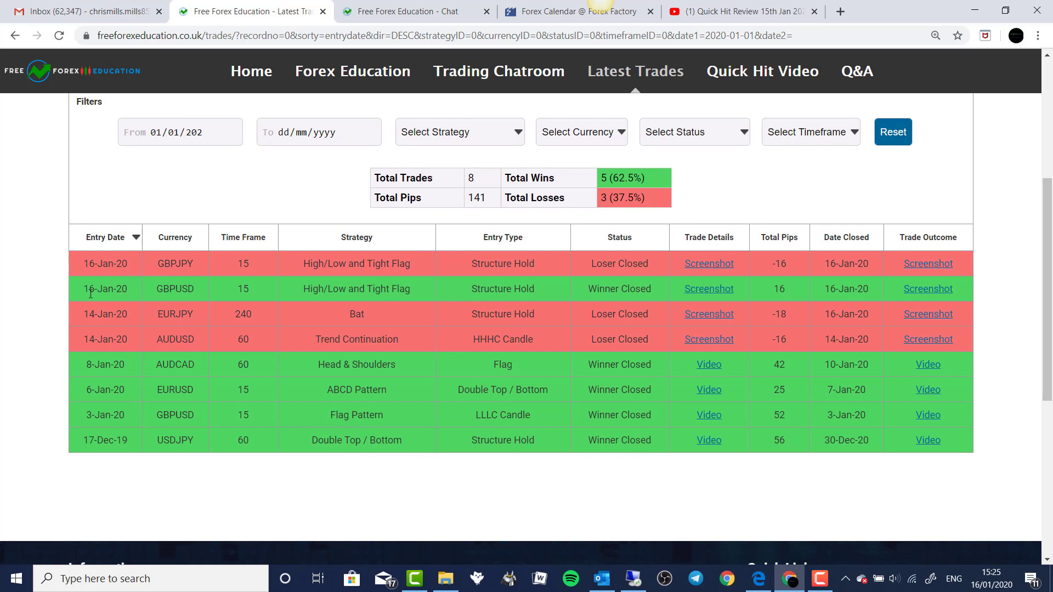
drag(82, 293, 710, 286)
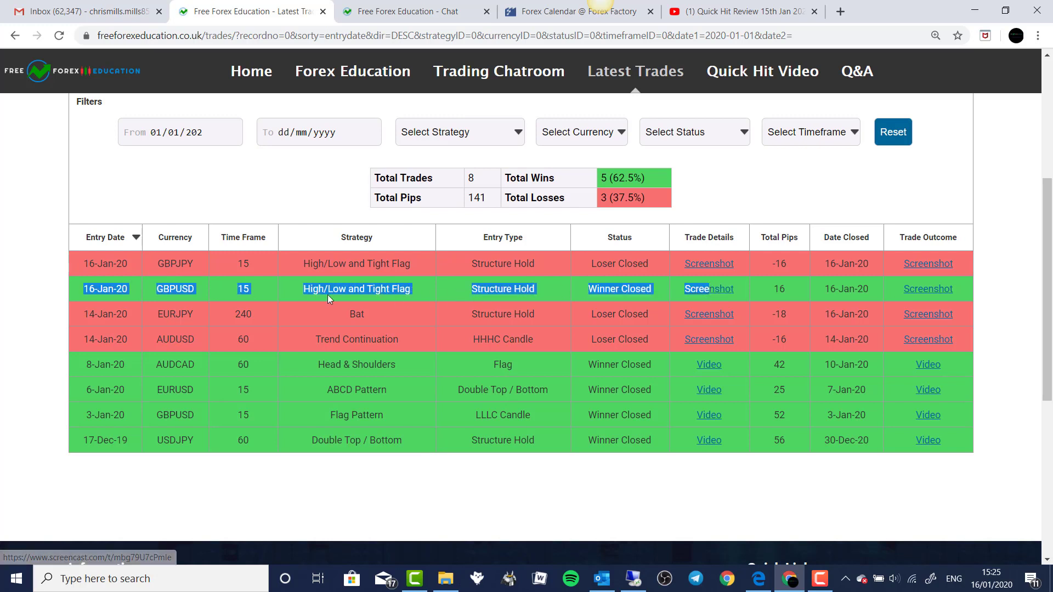
click(723, 294)
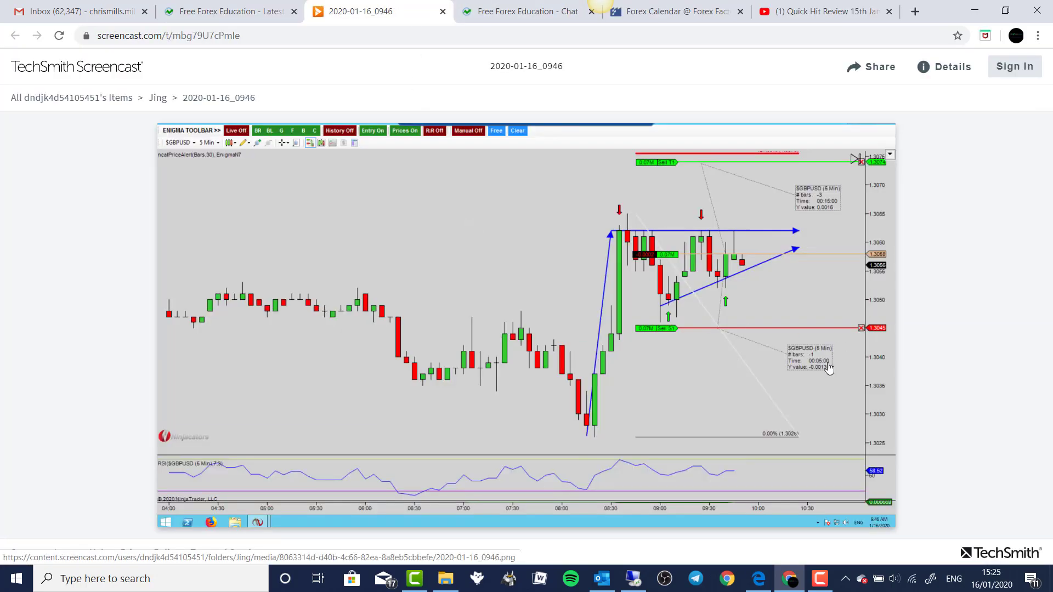
Close the GBPUSD details screenshot, then view and close its outcome screenshot.
click(443, 11)
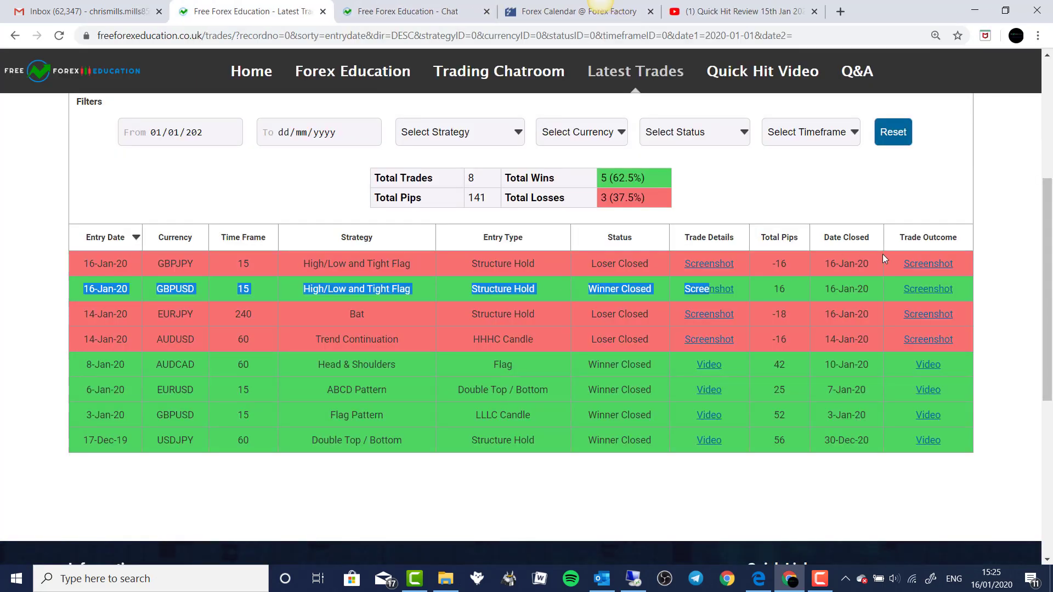
click(925, 291)
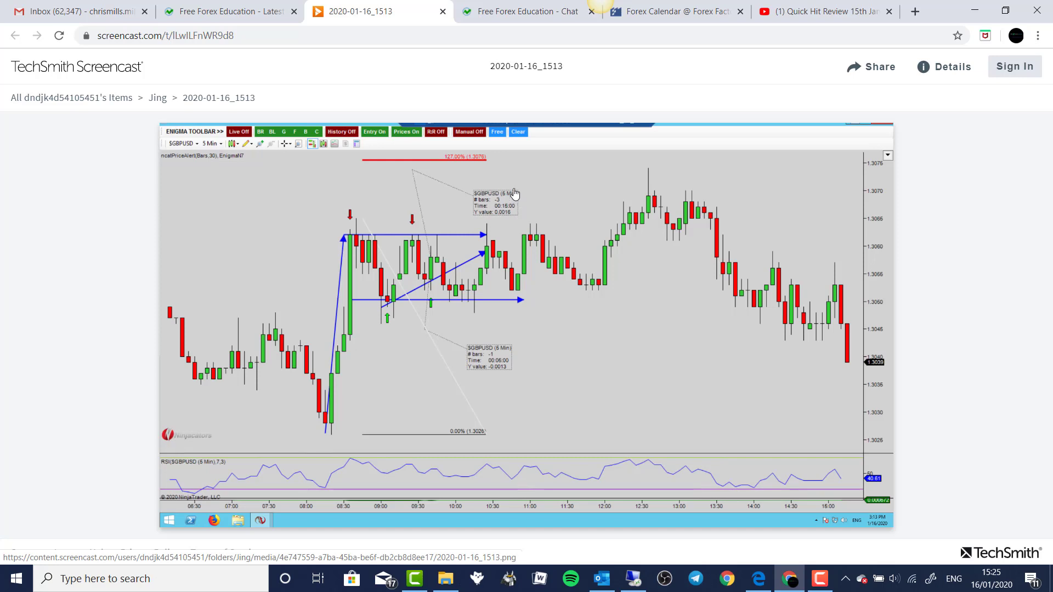
click(443, 12)
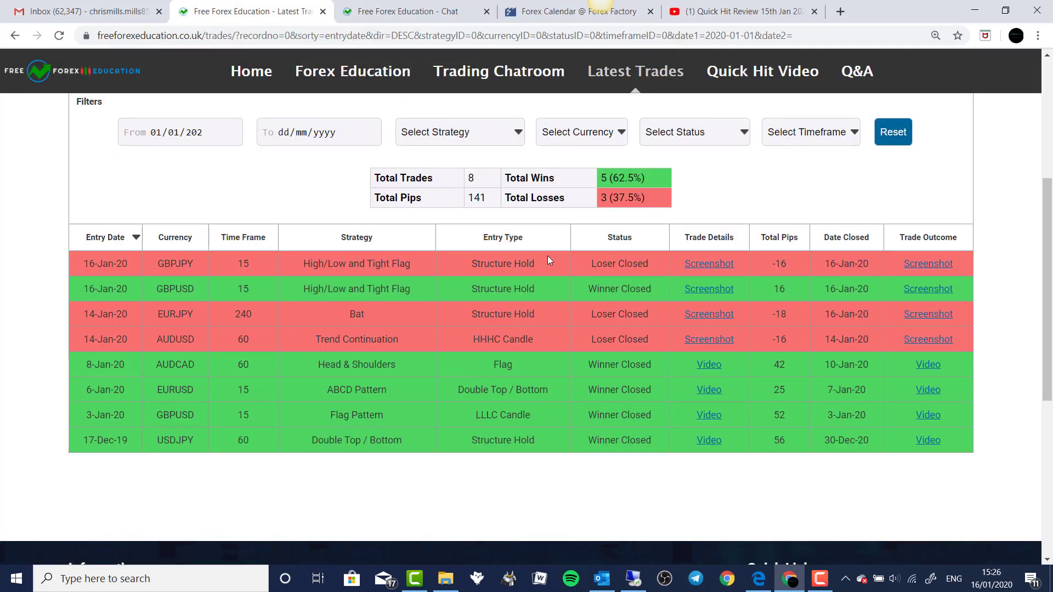
View and close the GBPJPY trade-details and EURJPY outcome screenshots.
click(712, 263)
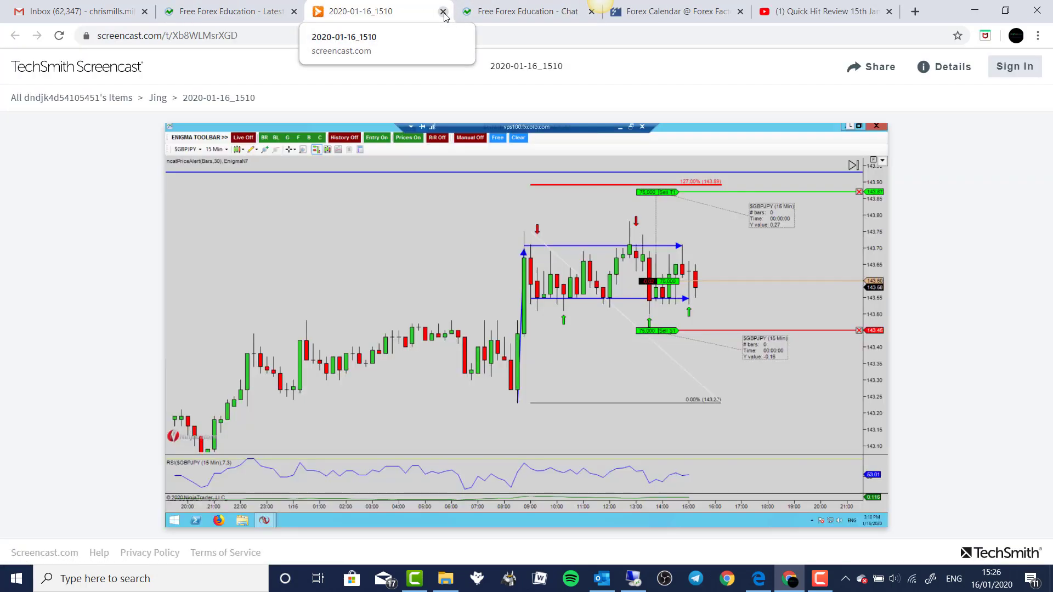
click(443, 11)
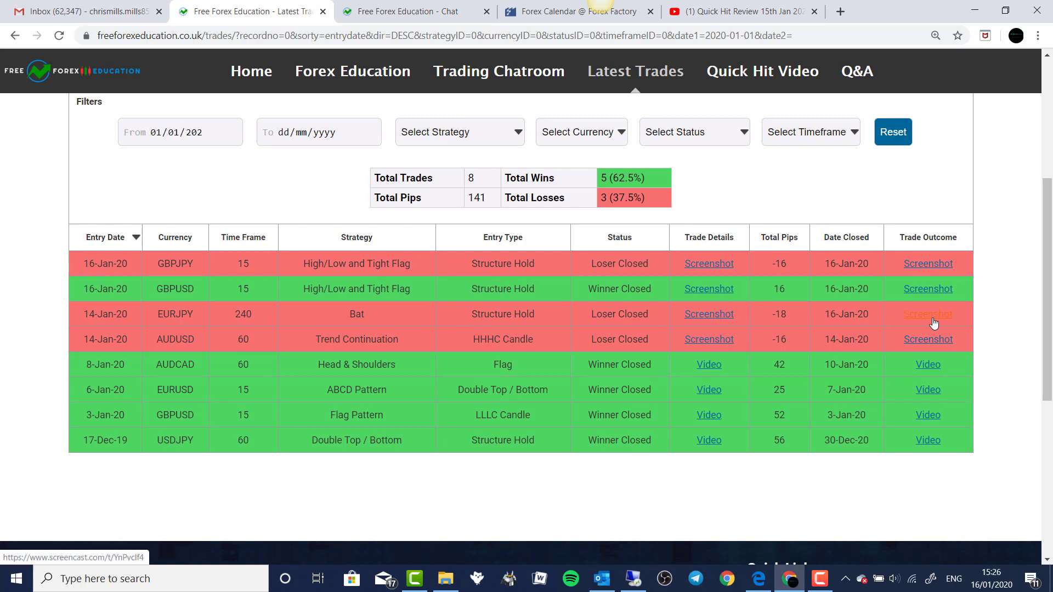
click(727, 316)
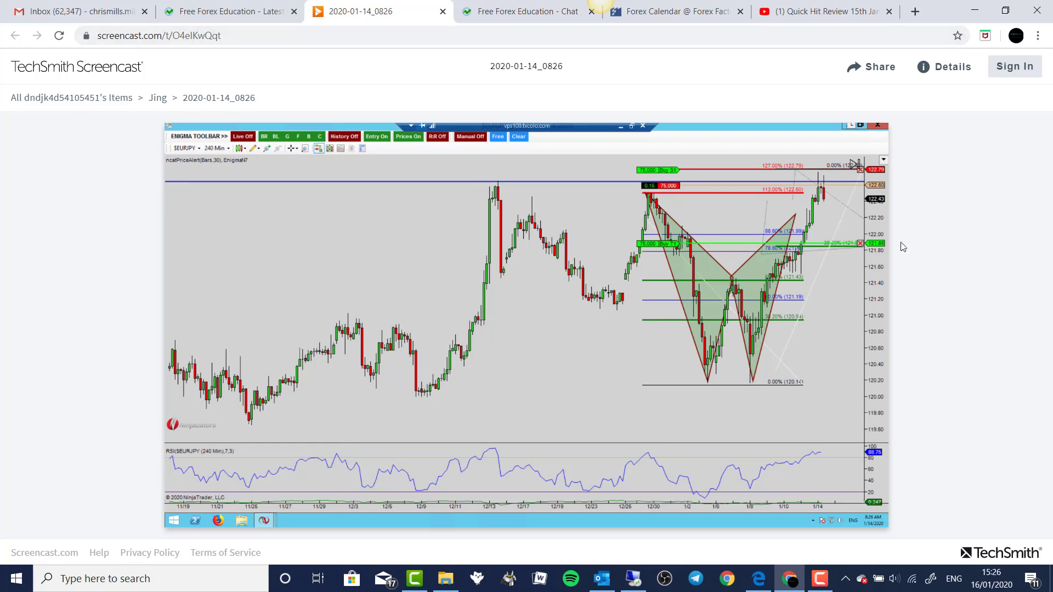
click(444, 11)
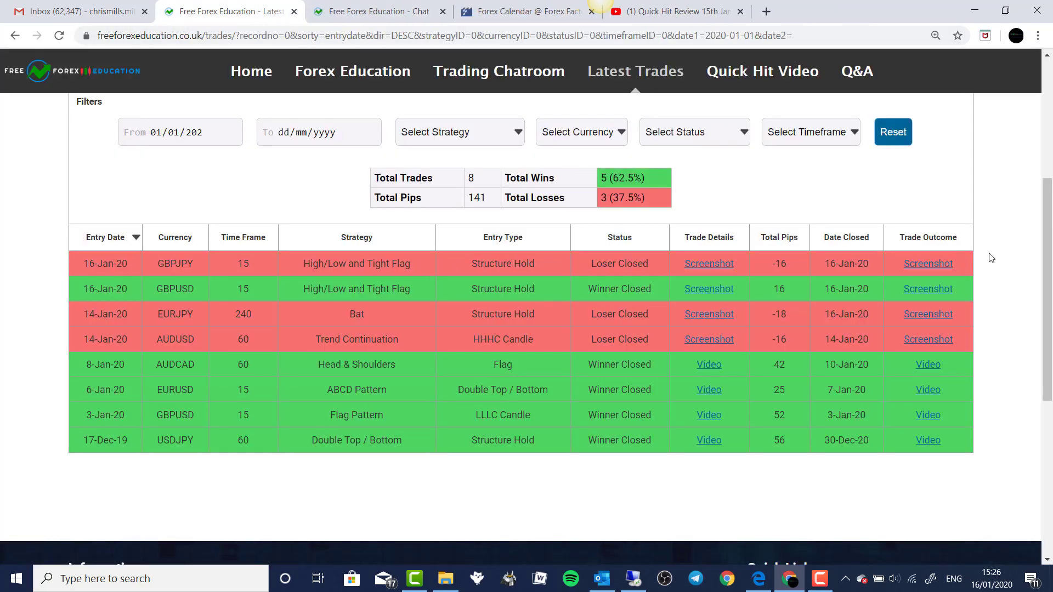